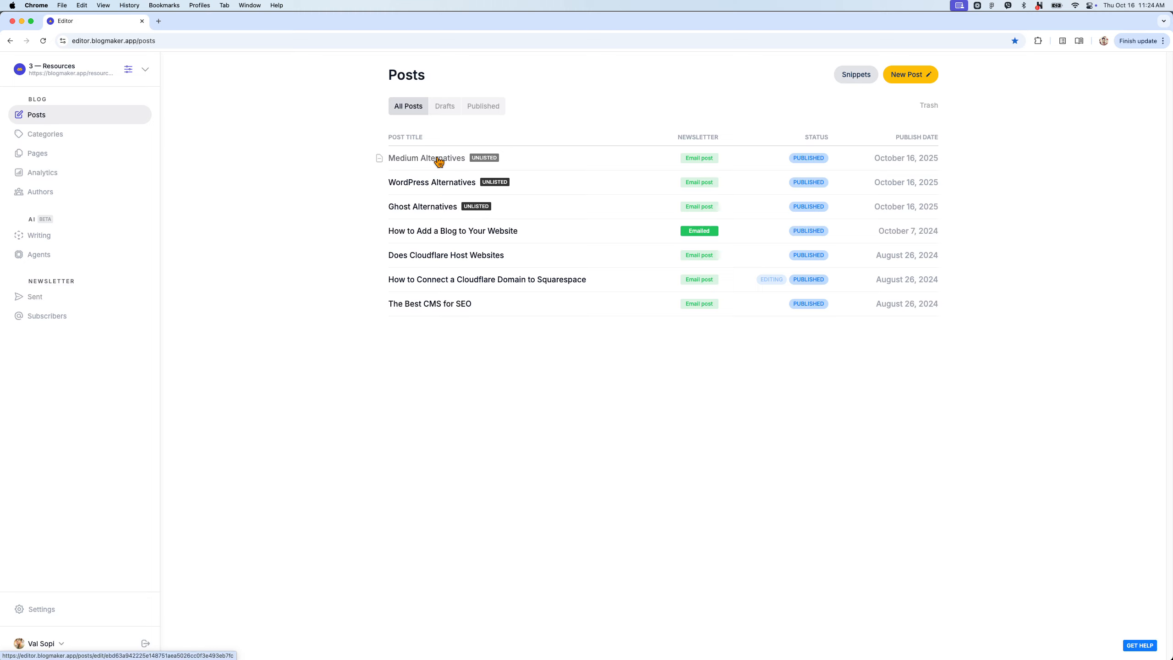
Examine the snippet shortcodes in the Ghost Alternatives and Medium Alternatives posts, highlighting {product-blogmaker} in the Medium one.
left_click(440, 209)
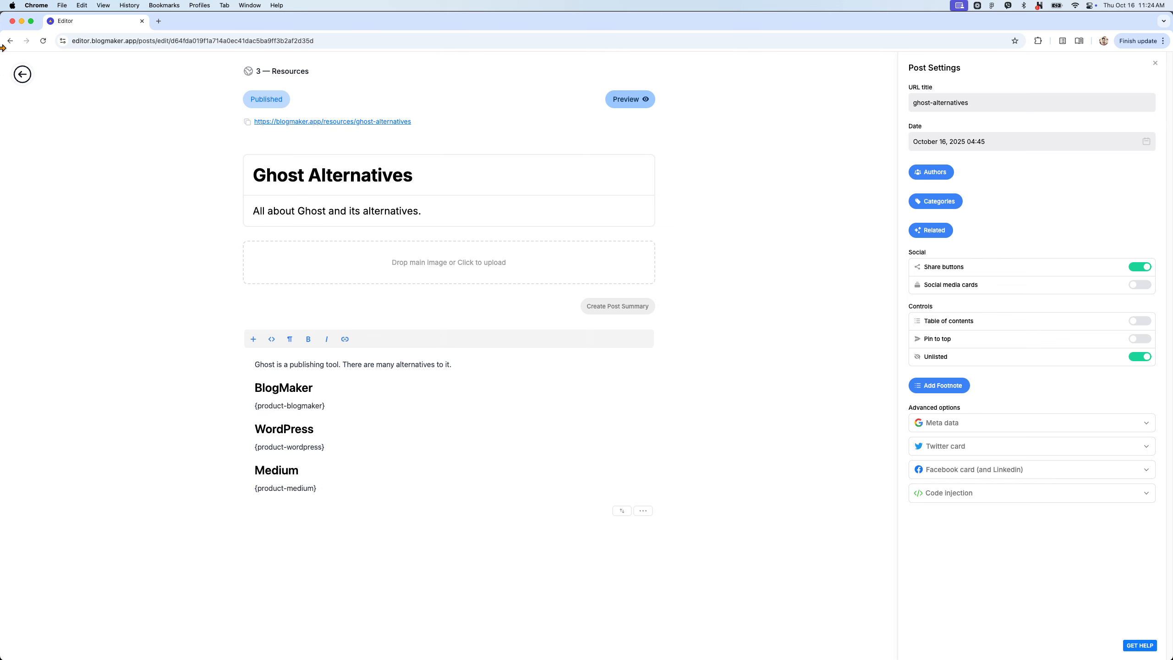
left_click(22, 74)
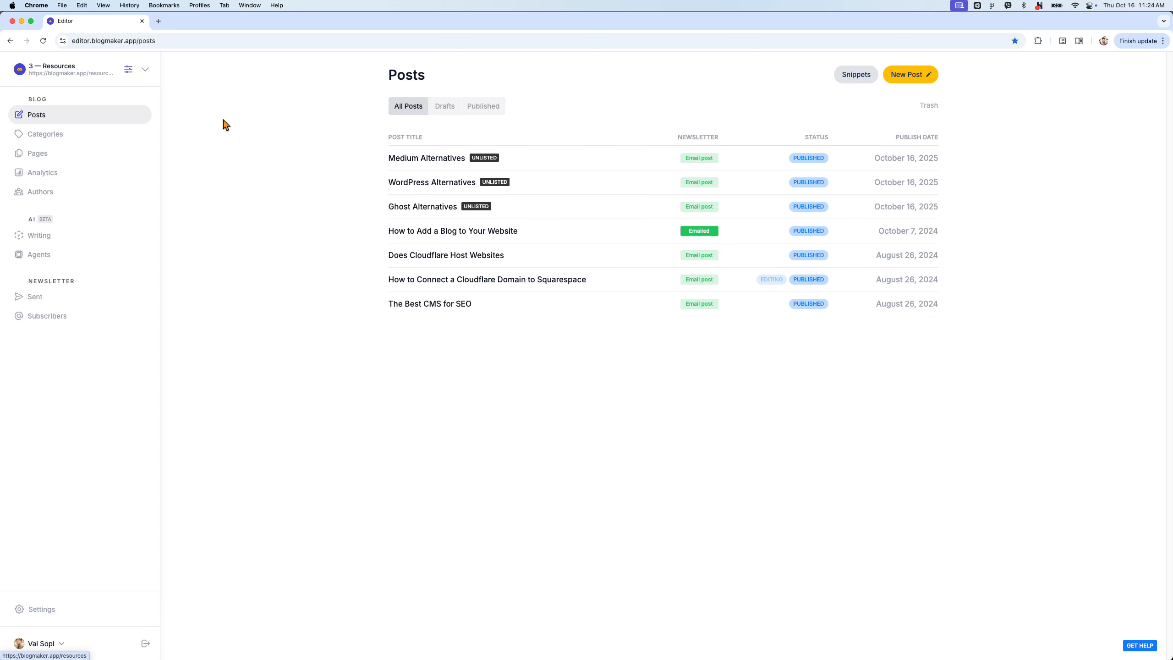
left_click(456, 166)
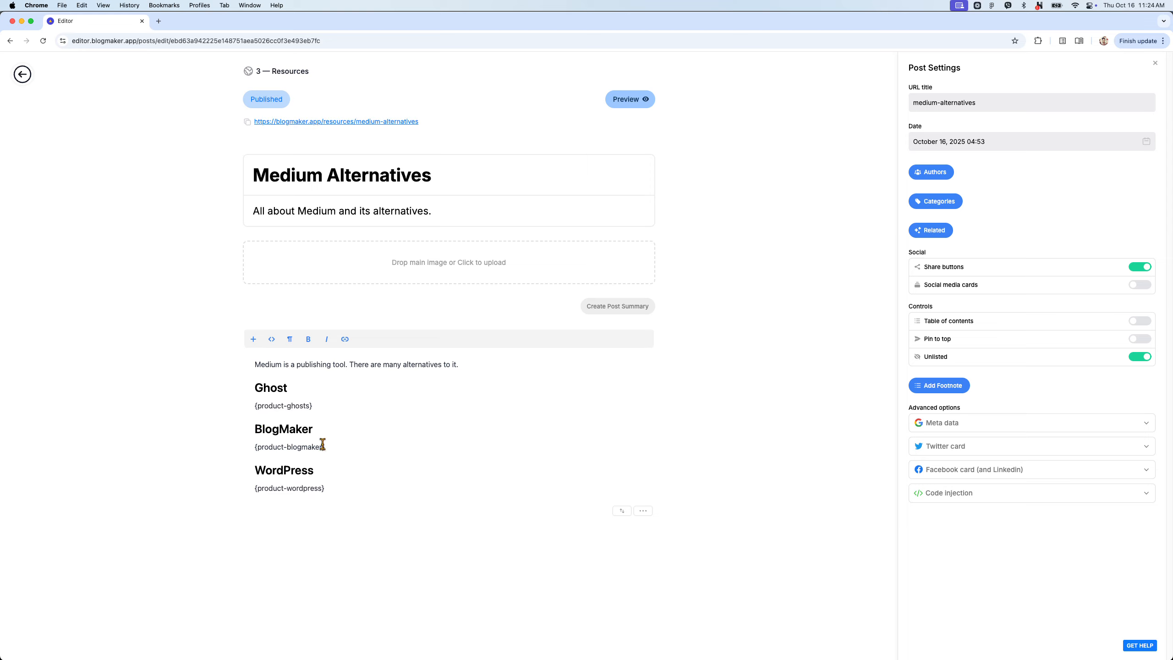
left_click_drag(327, 446, 251, 446)
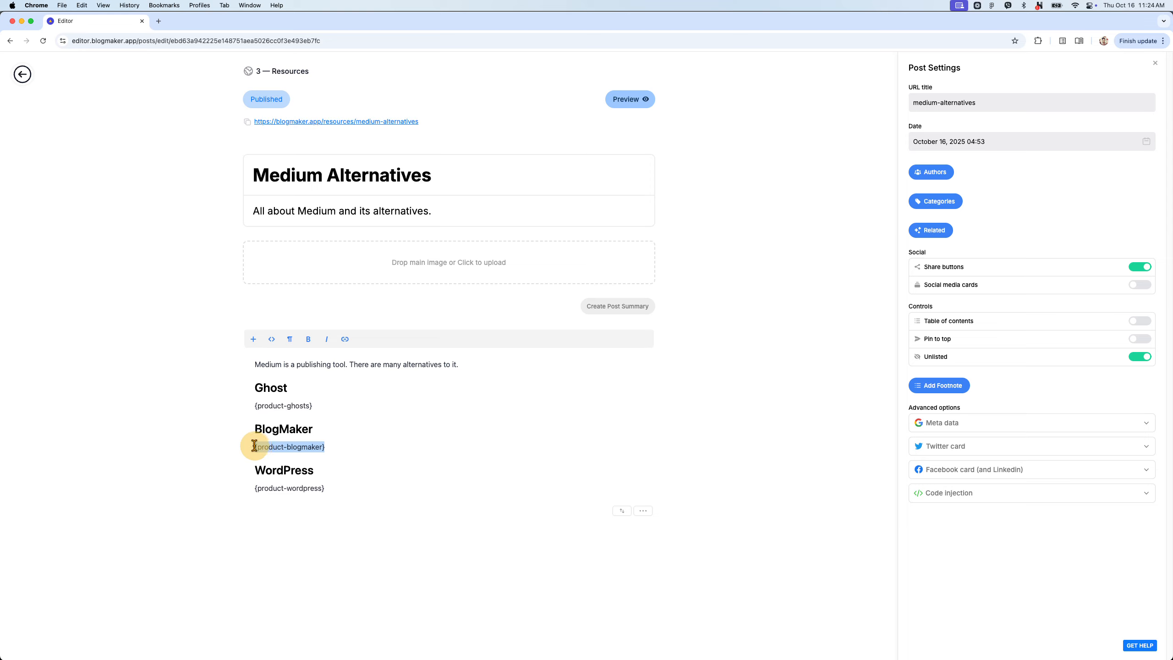
left_click(326, 437)
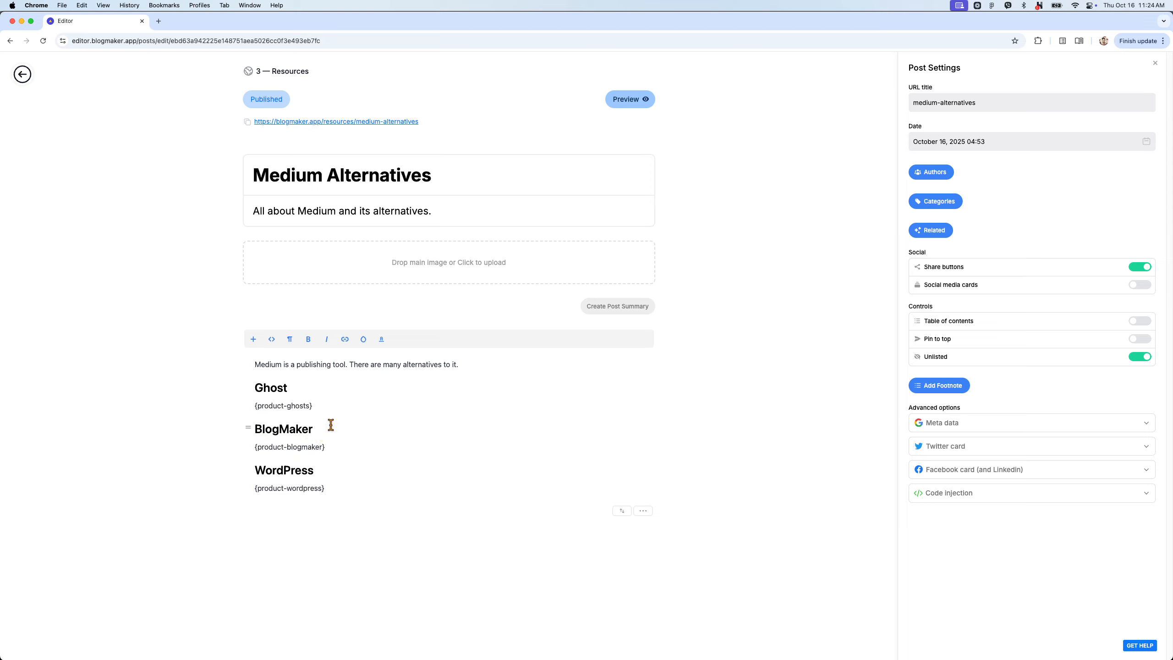
left_click(22, 74)
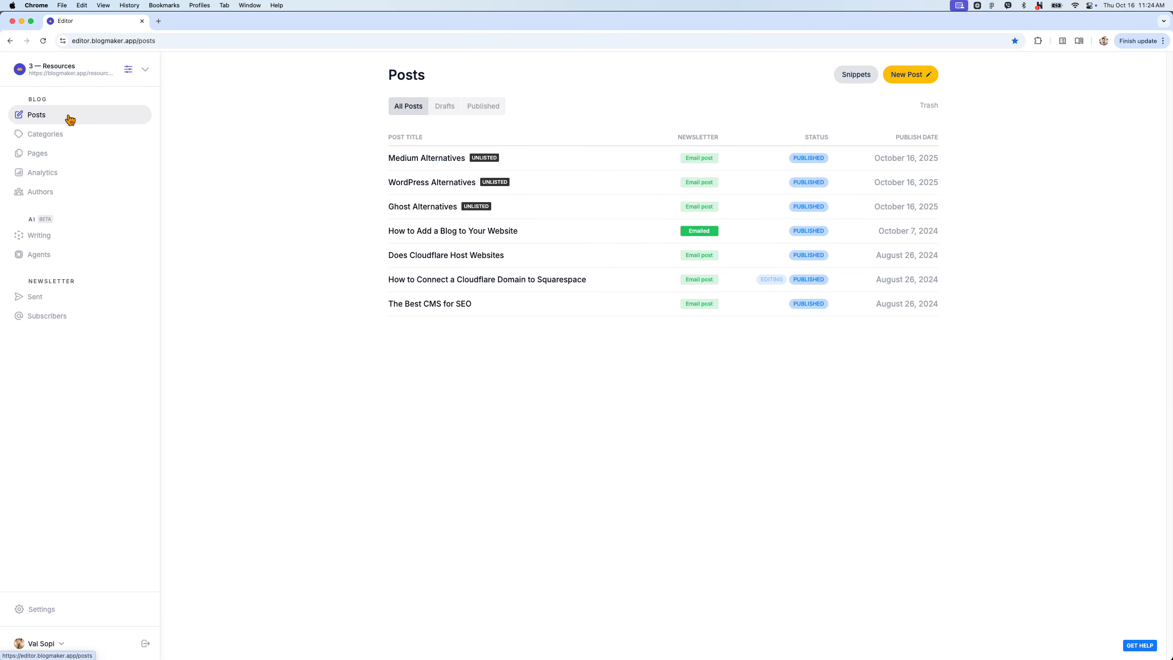
Create a snippet with the shortcode product-blogmaker and fill its body with the prepared BlogMaker description, pros, cons and pricing copy.
left_click(852, 81)
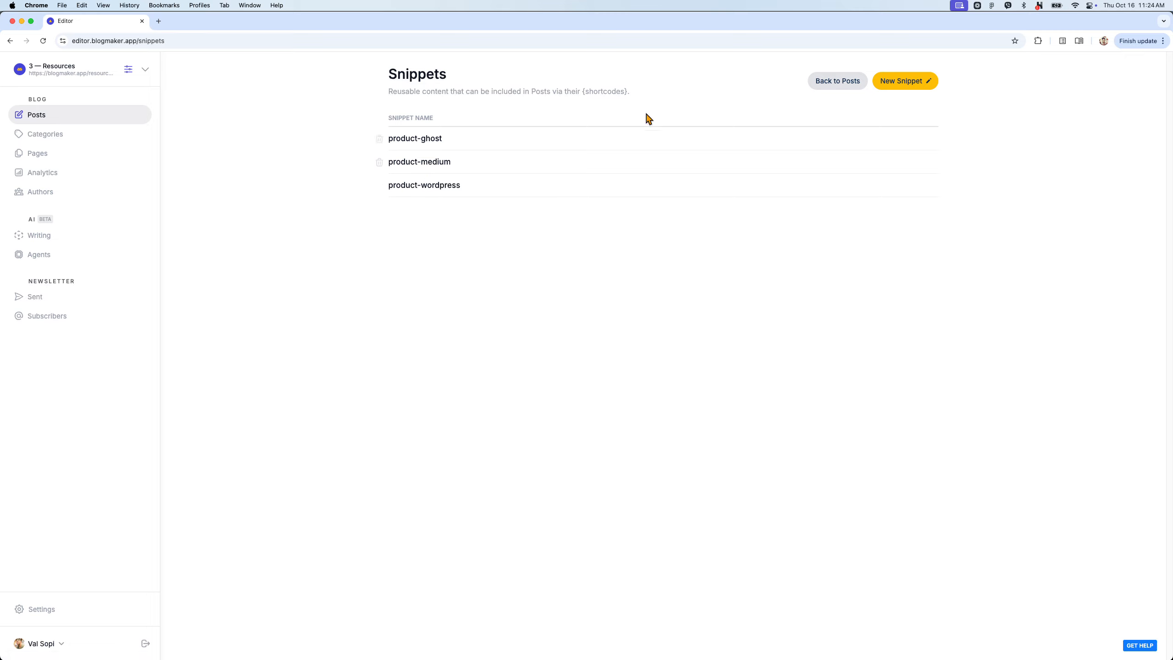
left_click(911, 85)
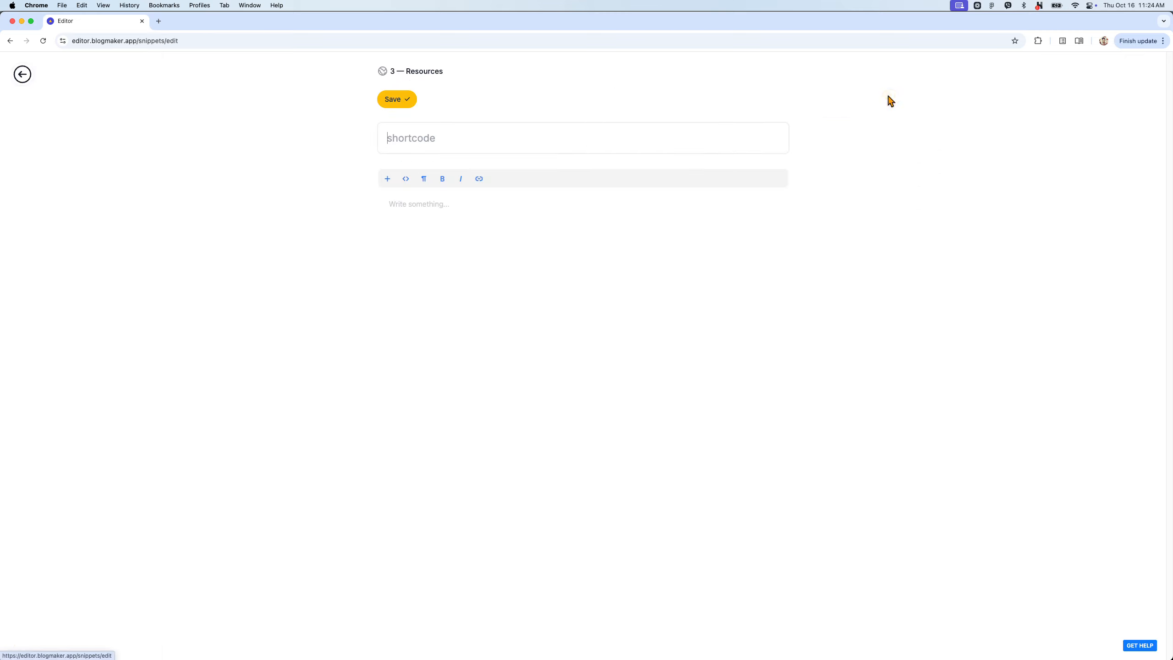
left_click(589, 136)
type("produc")
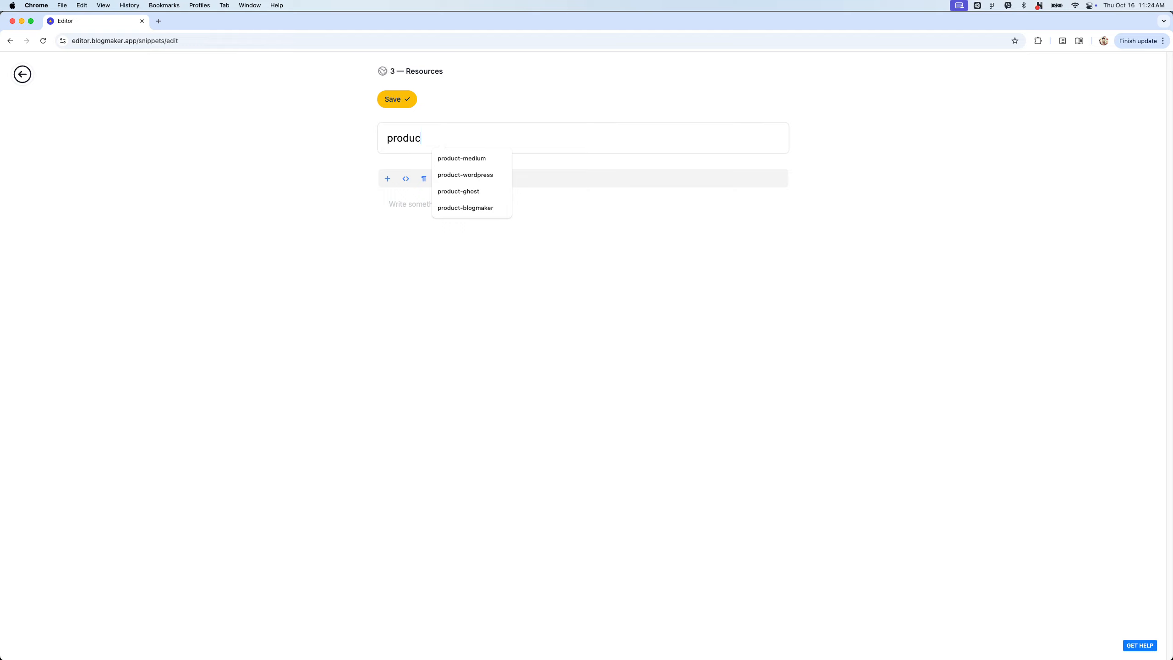
type("t-blogma")
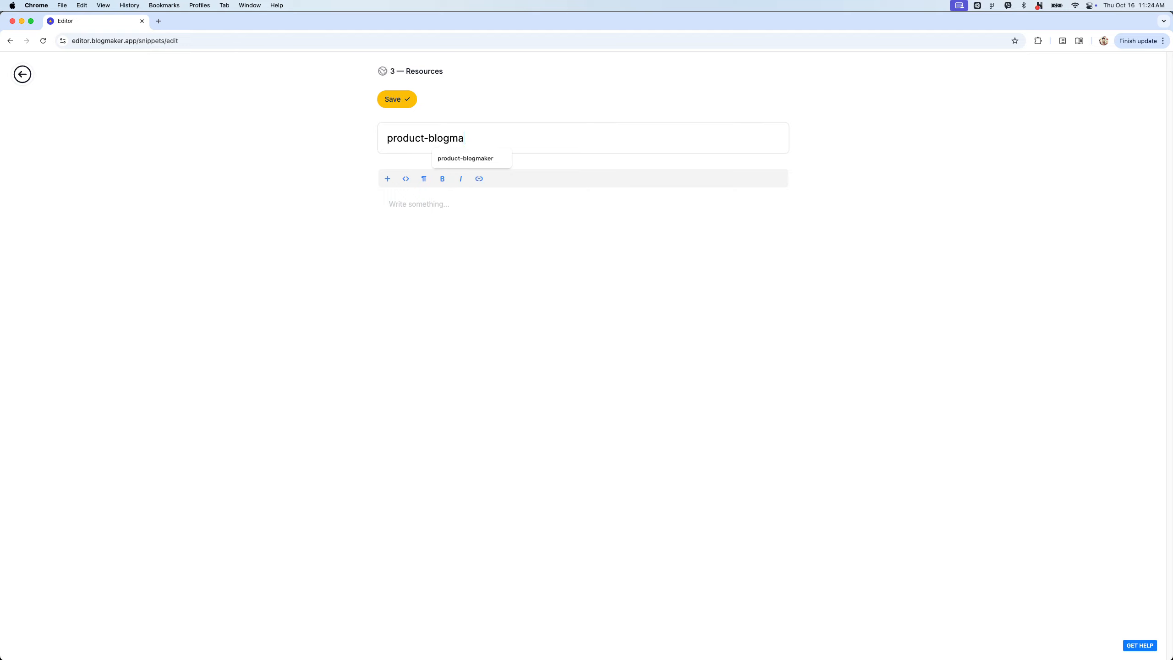
type("ker")
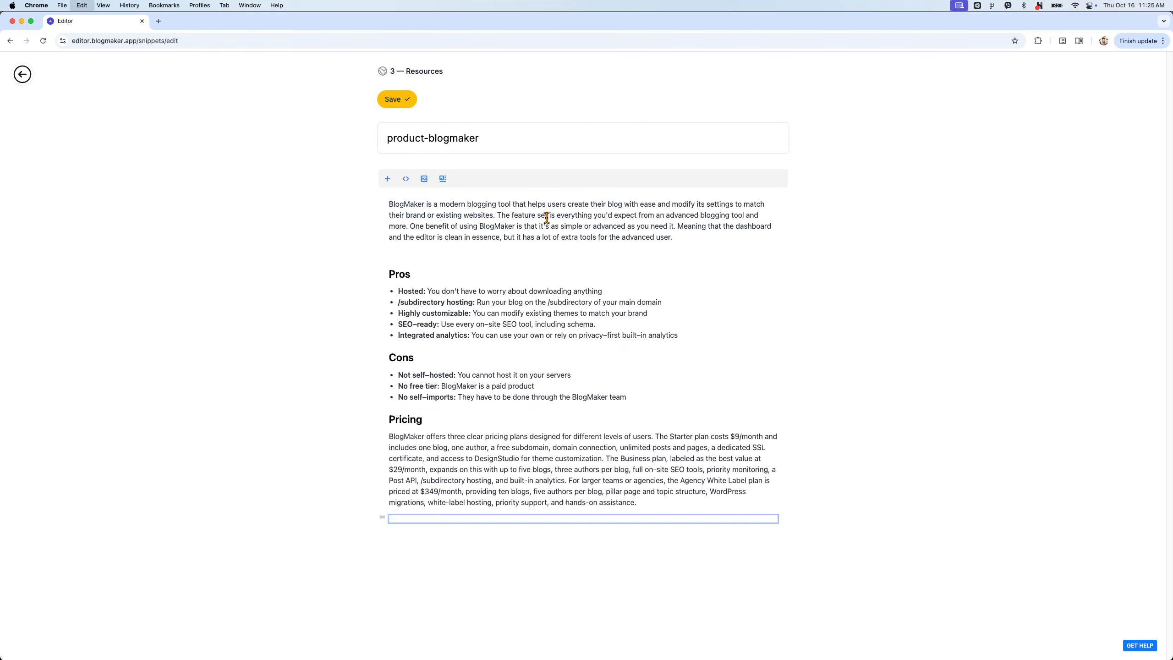
Check the pasted BlogMaker content through to the pricing screenshot, save the snippet and return to the snippet list.
scroll(512, 291, "down", 5)
left_click(565, 374)
scroll(647, 368, "down", 3)
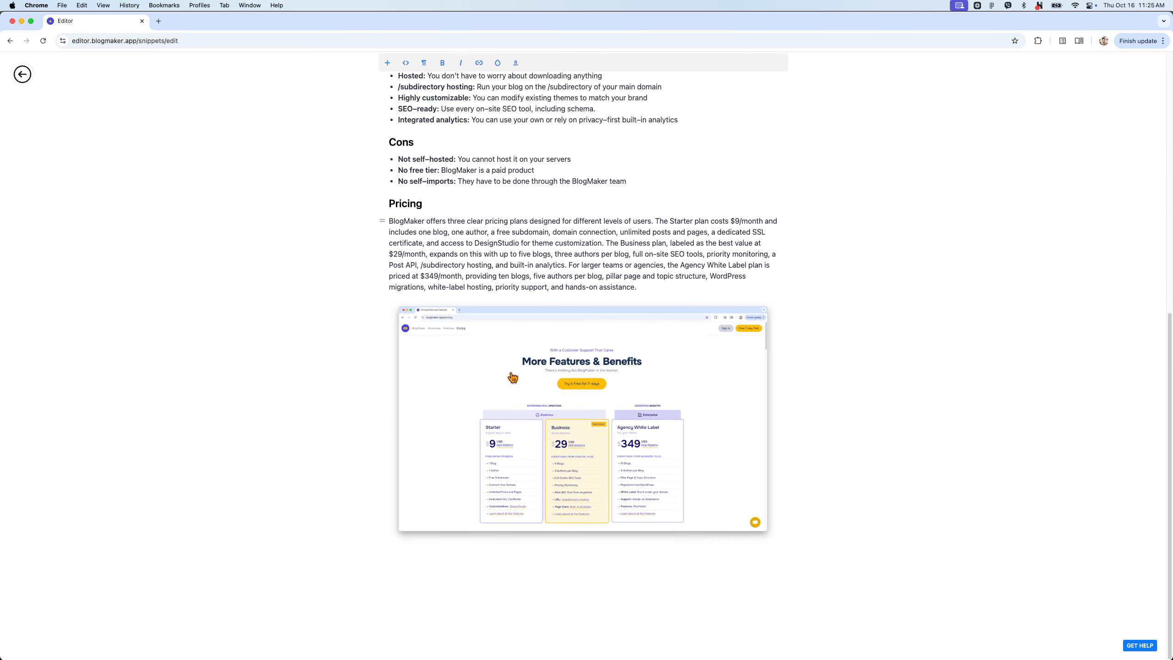
scroll(513, 377, "up", 10)
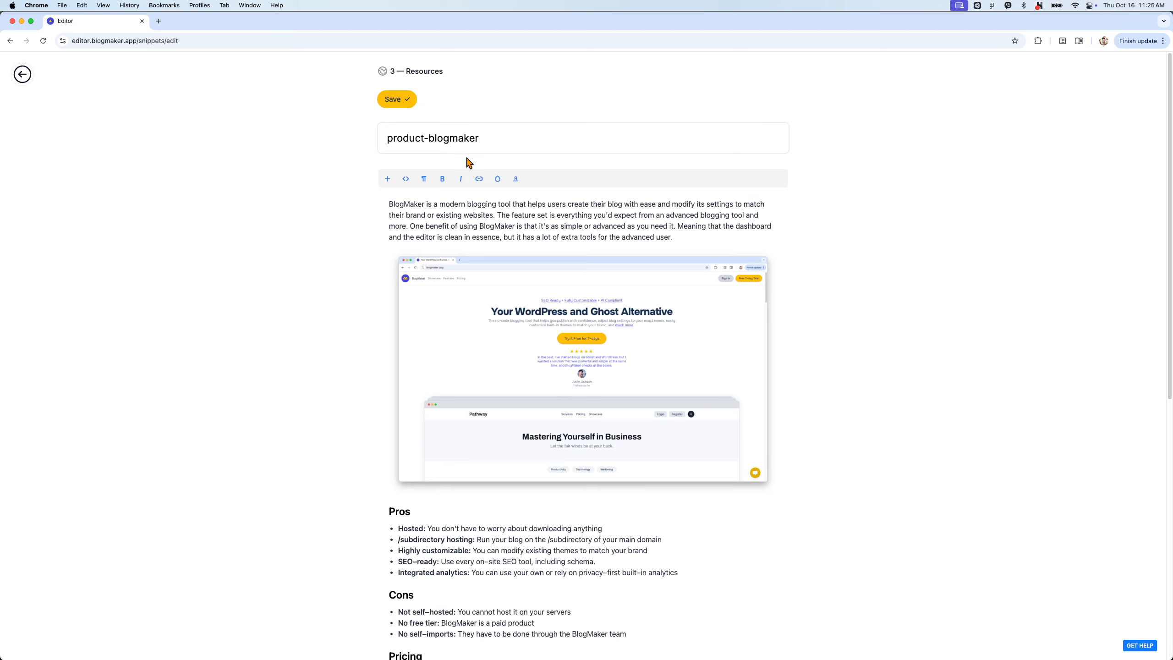
left_click(401, 99)
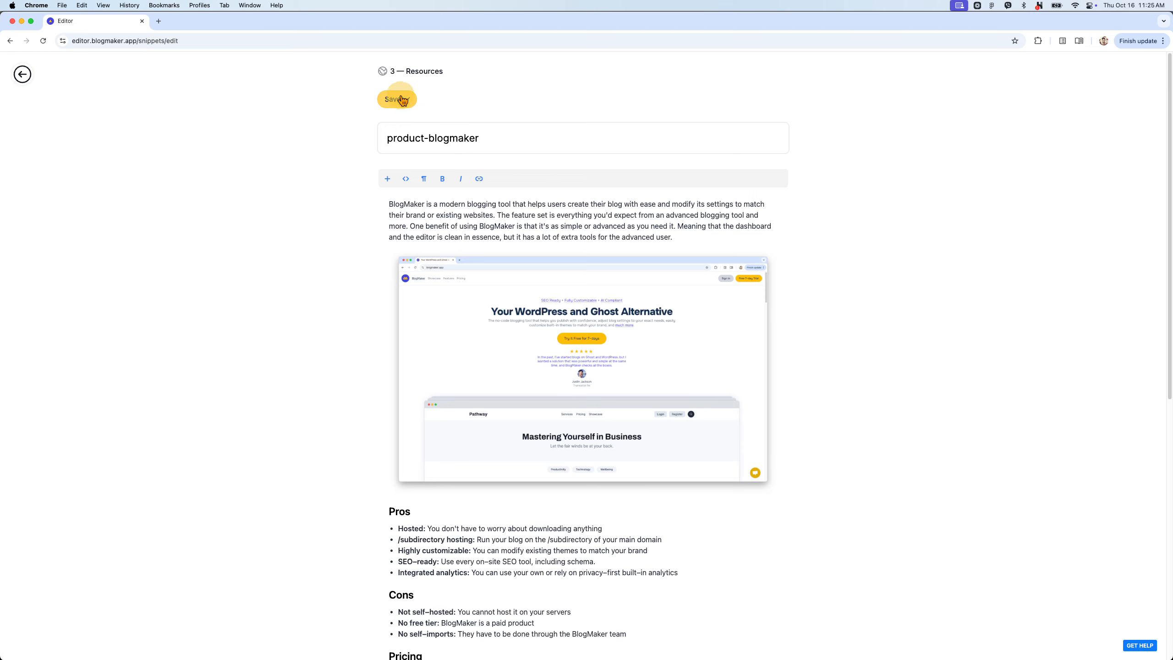
left_click(22, 74)
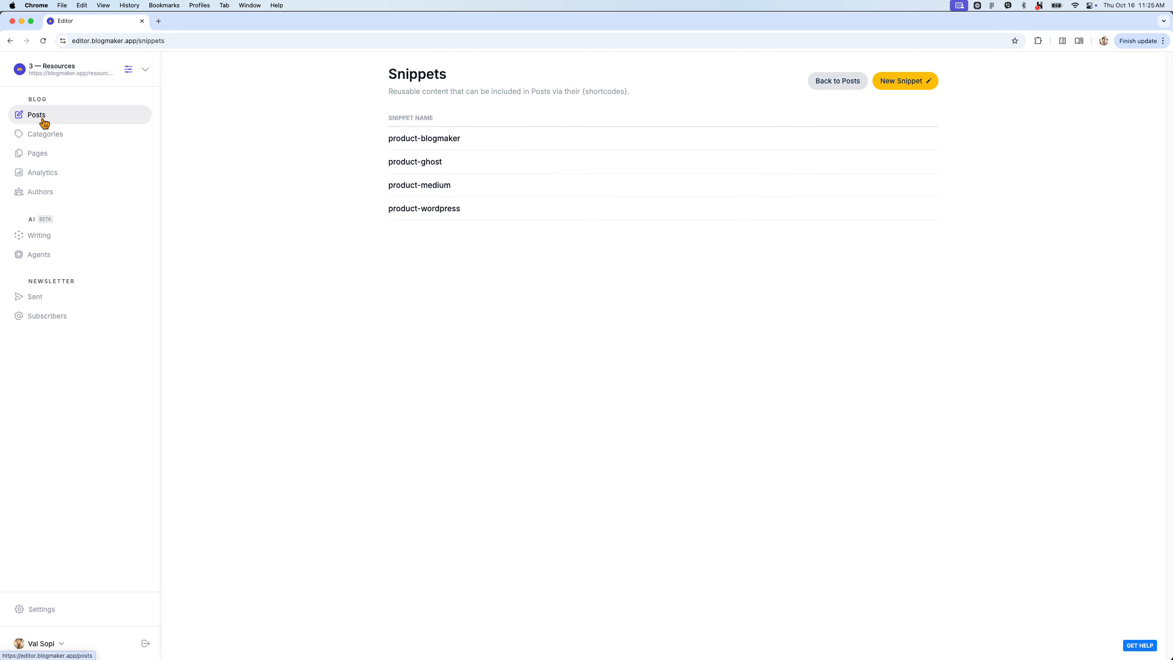
Examine the {product-blogmaker} shortcode under the BlogMaker heading in the WordPress Alternatives post, and return to the post list.
left_click(42, 117)
left_click(443, 182)
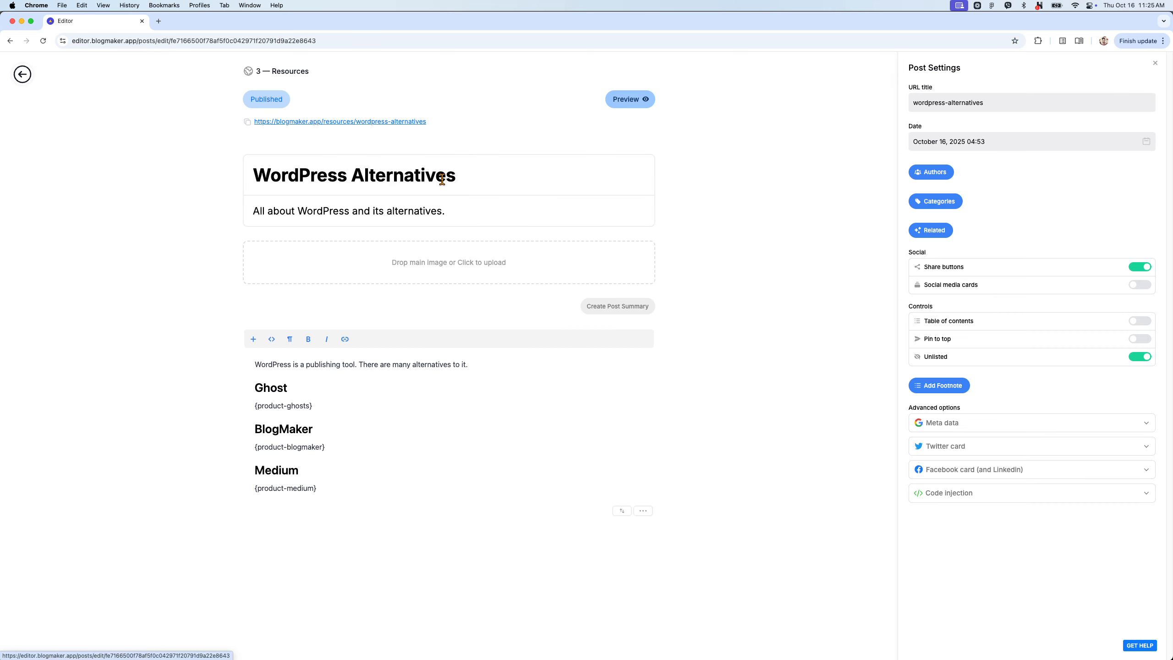
left_click_drag(344, 448, 251, 446)
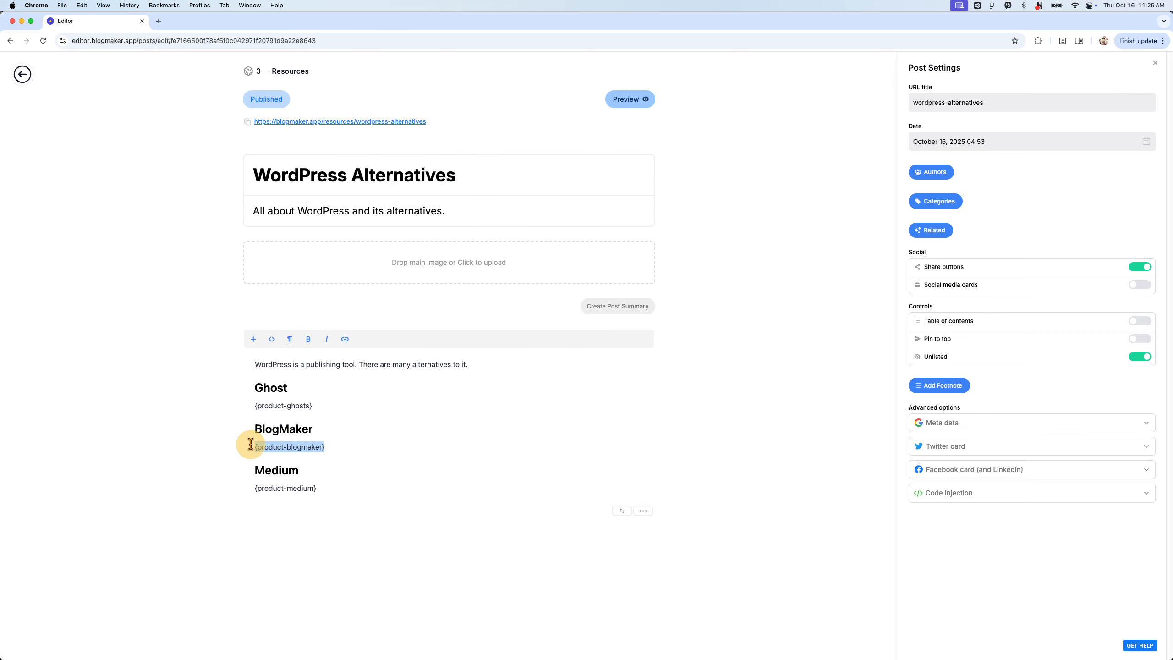
left_click(26, 72)
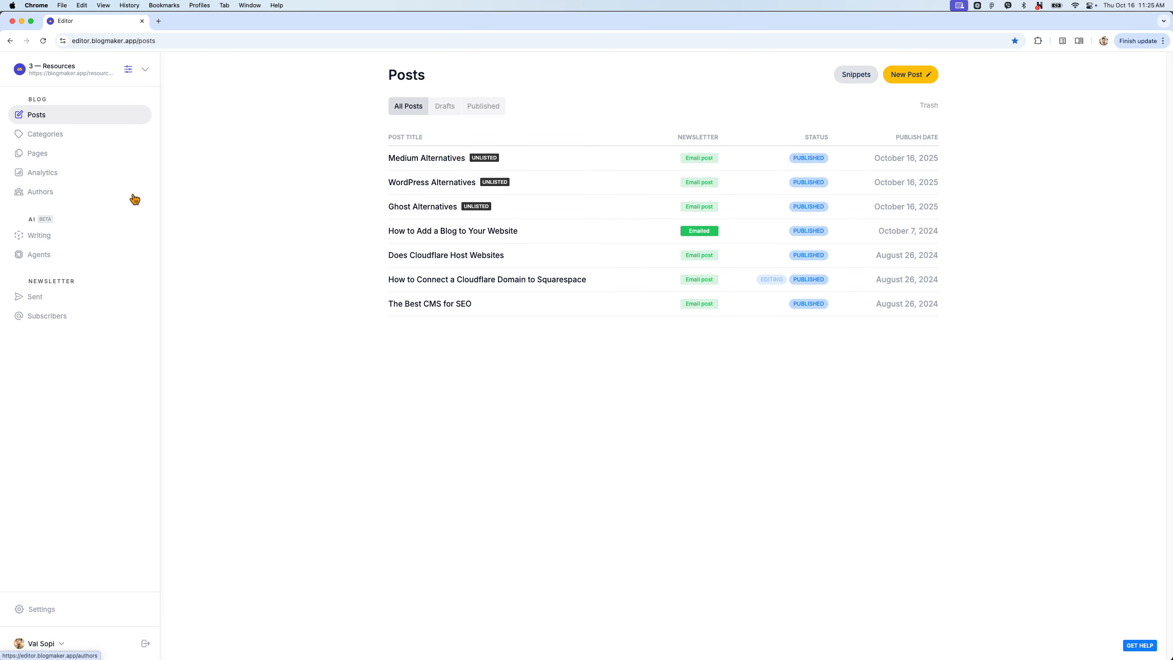
View the content of the product-blogmaker snippet and return to the snippet list.
left_click(874, 75)
left_click(427, 139)
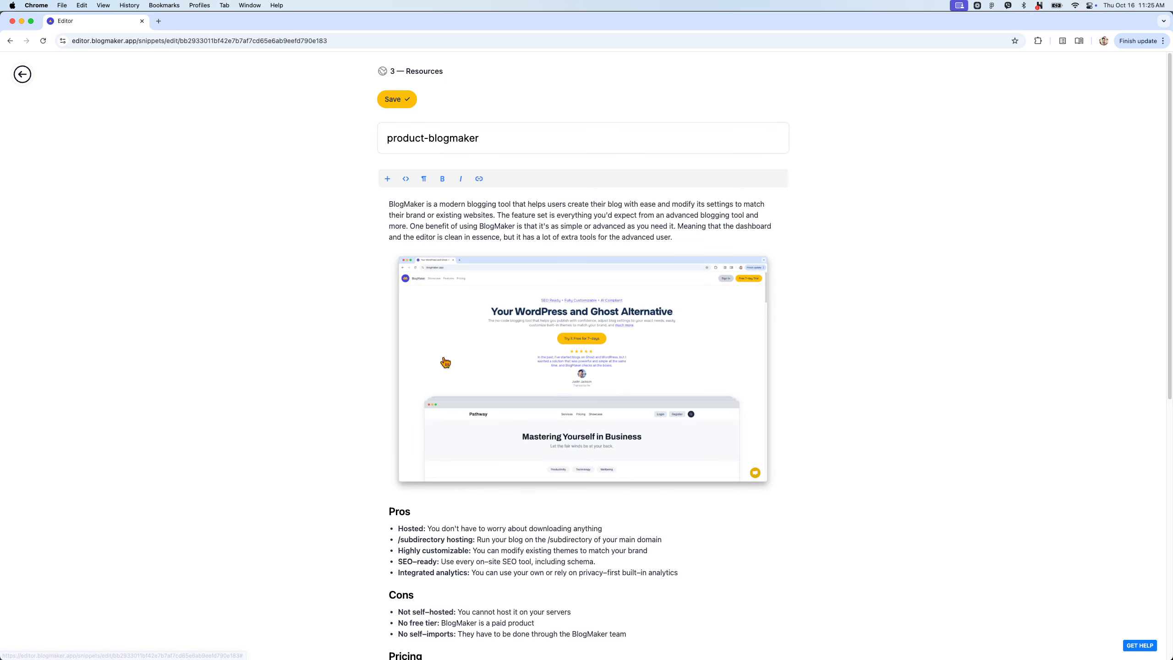
left_click(20, 73)
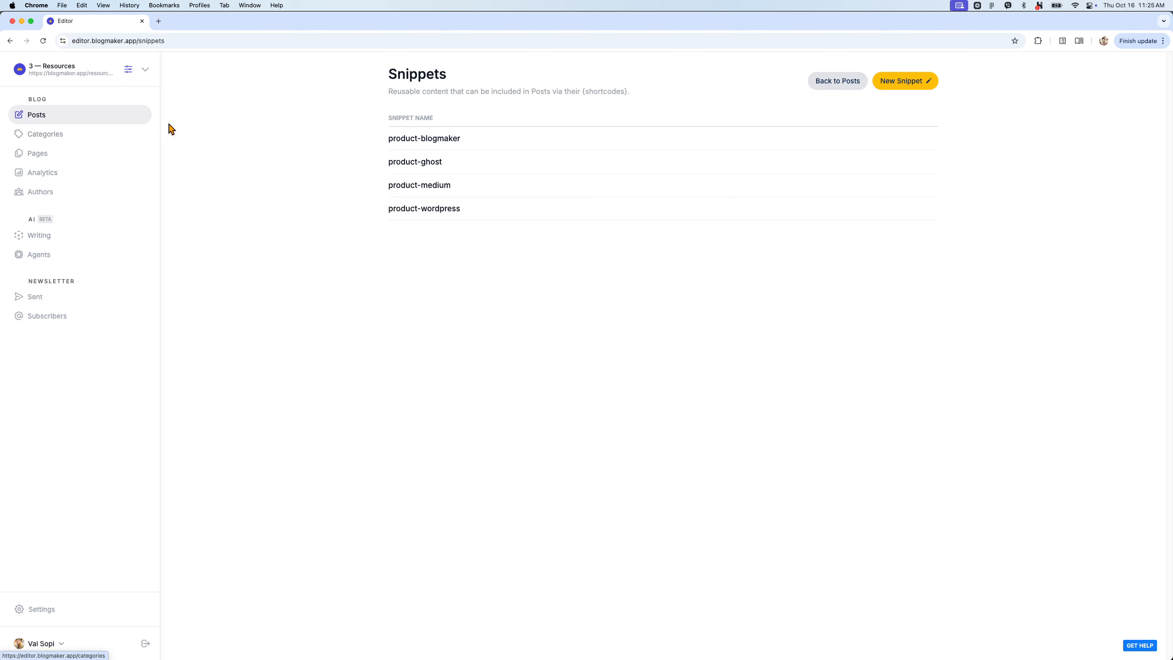
Review how the Medium Alternatives post is built from product headings and shortcodes, and return to the post list.
left_click(94, 114)
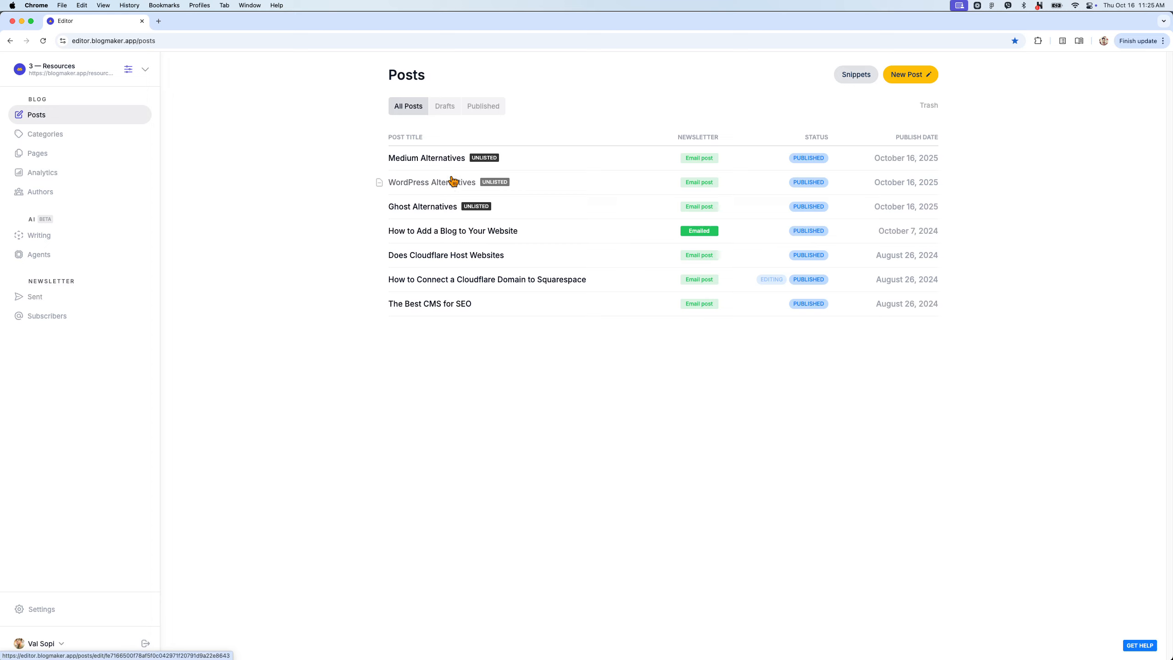
left_click(454, 161)
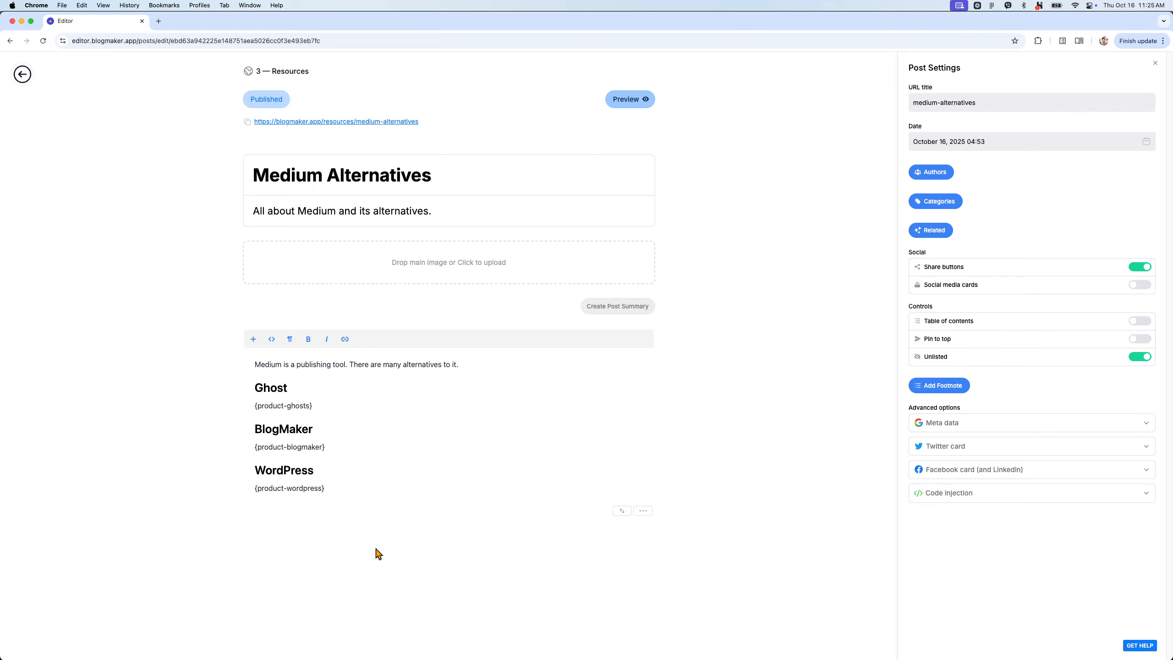
left_click(22, 74)
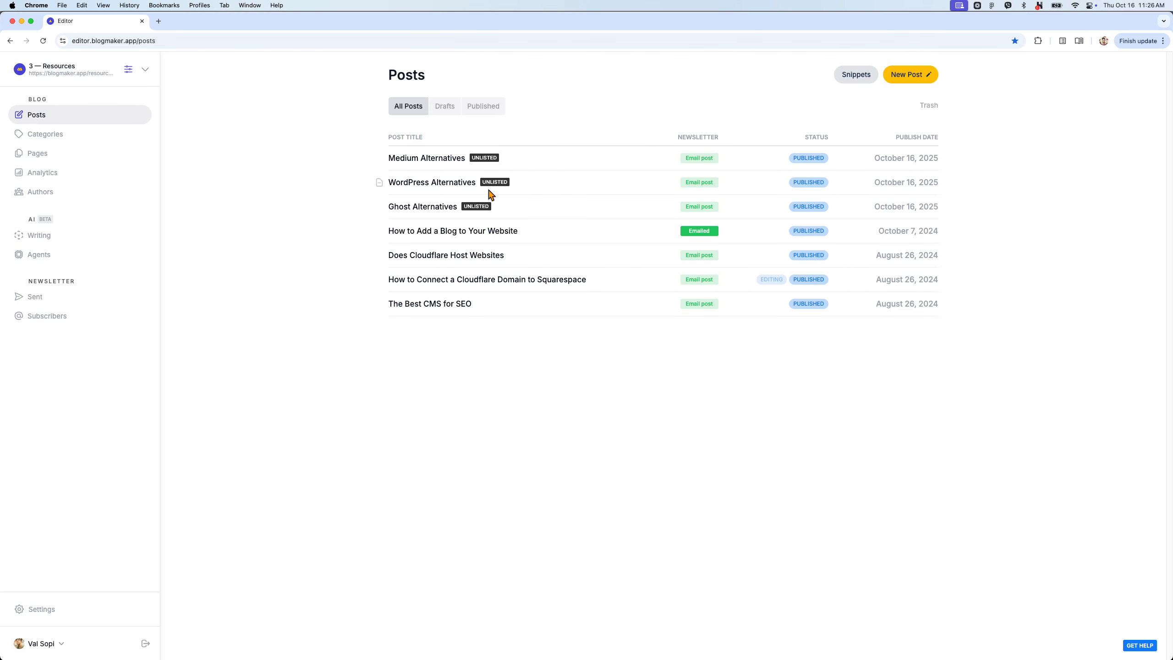
left_click(464, 162)
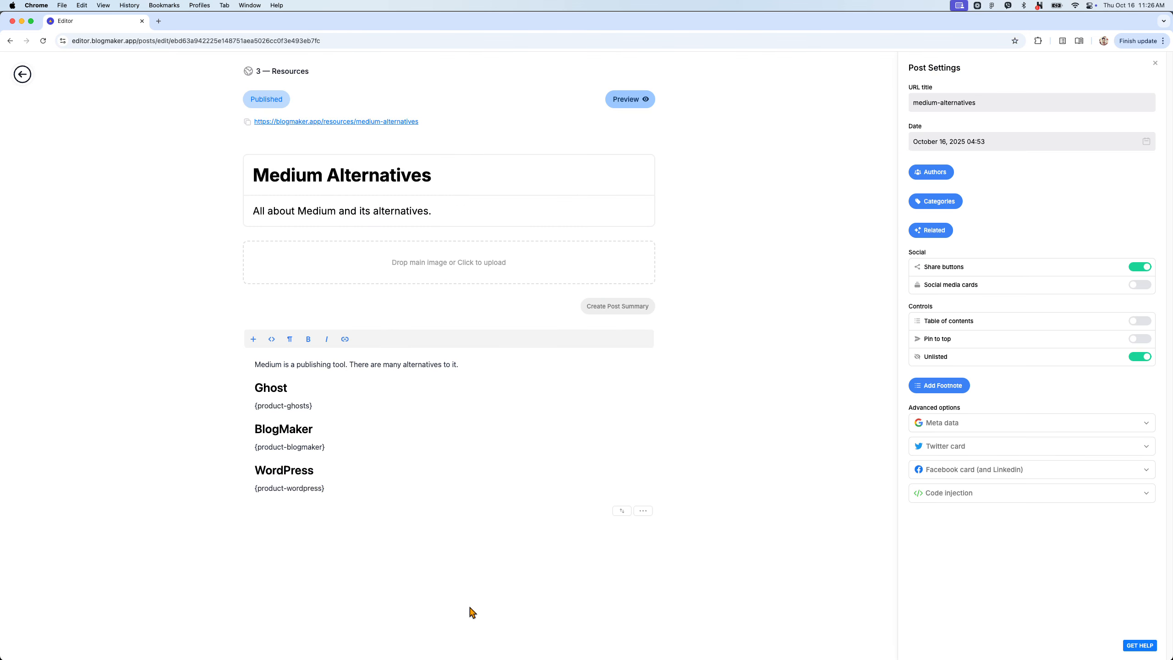
left_click(22, 74)
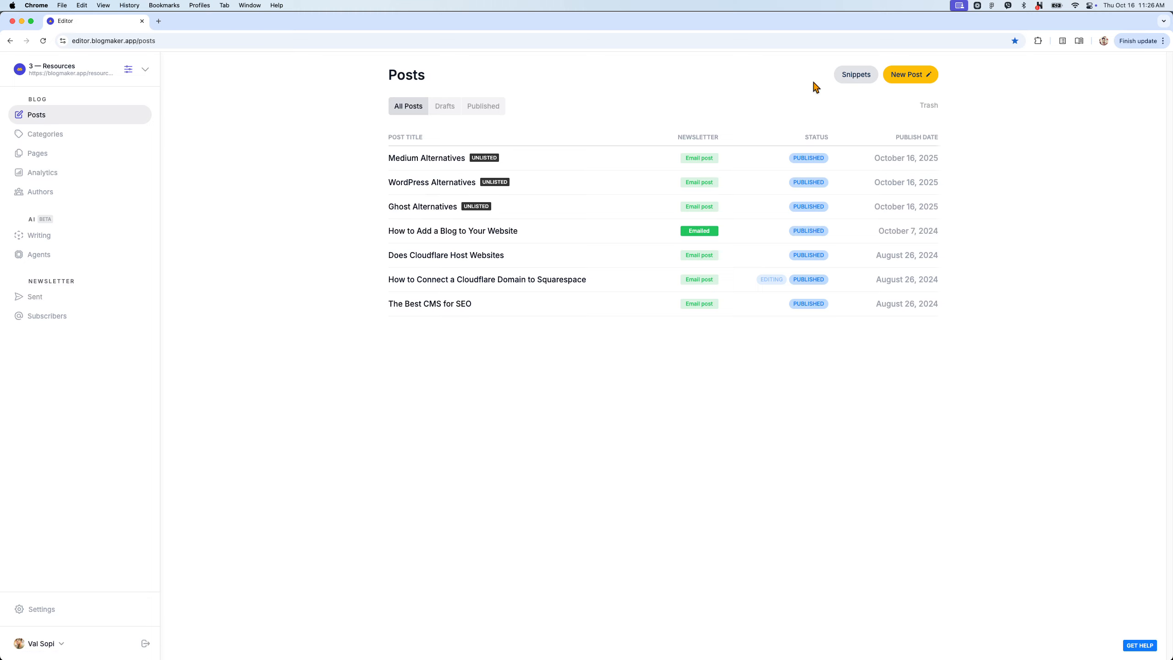
Try replacing the product-wordpress snippet's placeholder text with the copied BlogMaker content, delete the pricing screenshot, and leave the snippet without saving.
left_click(841, 75)
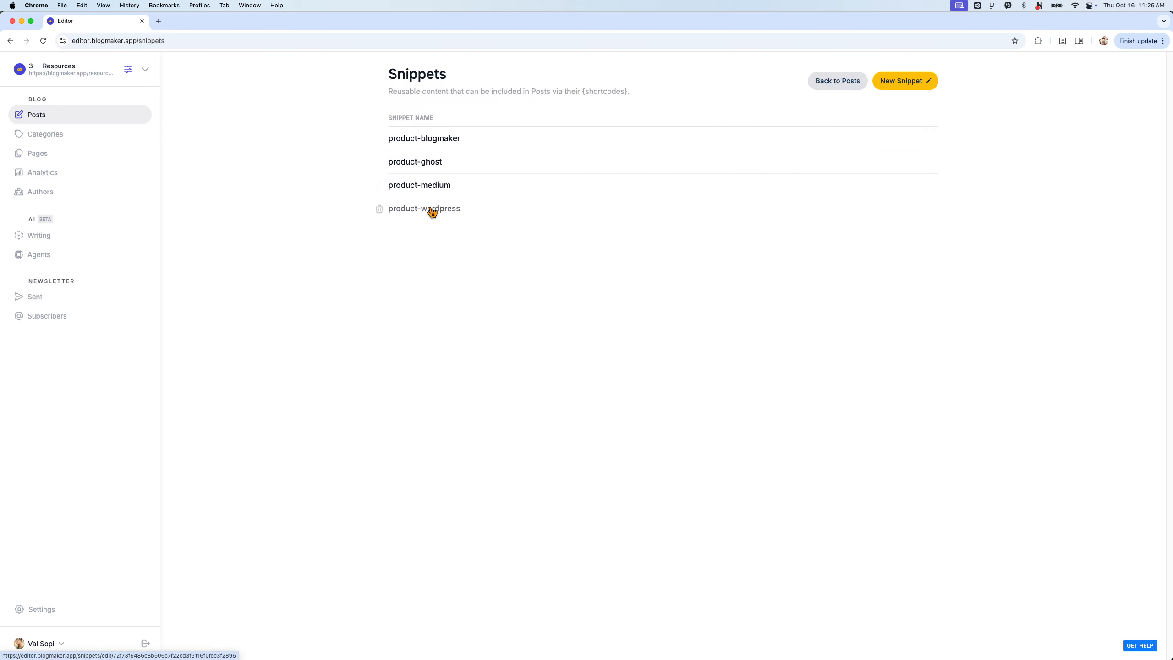
left_click(431, 213)
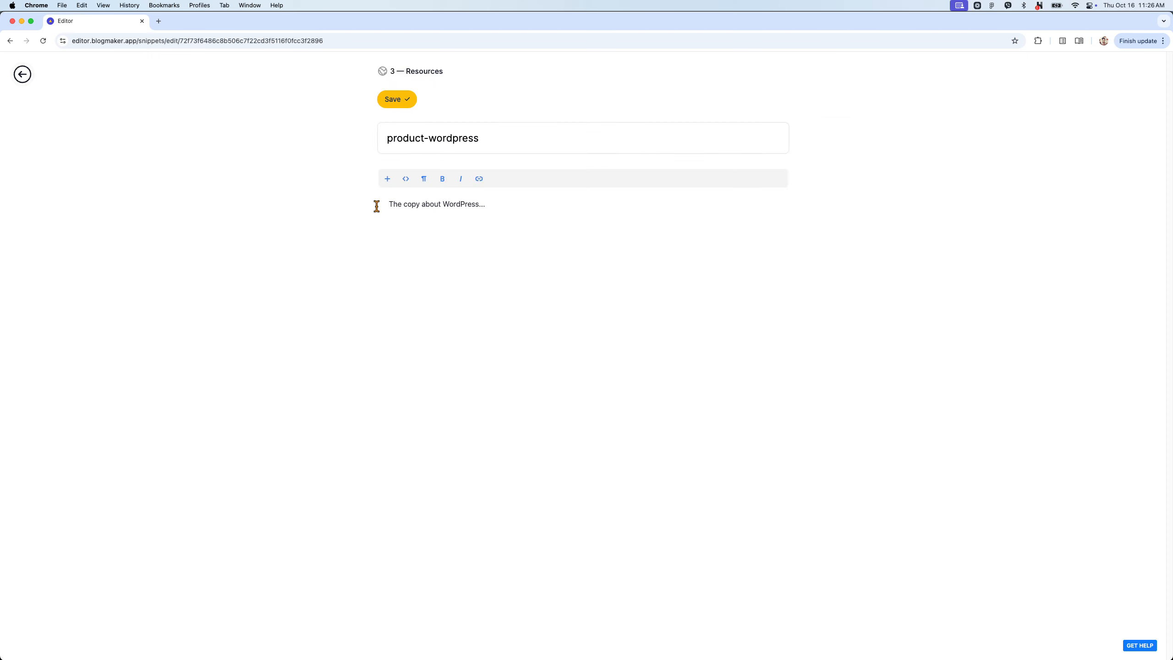
left_click_drag(384, 203, 529, 200)
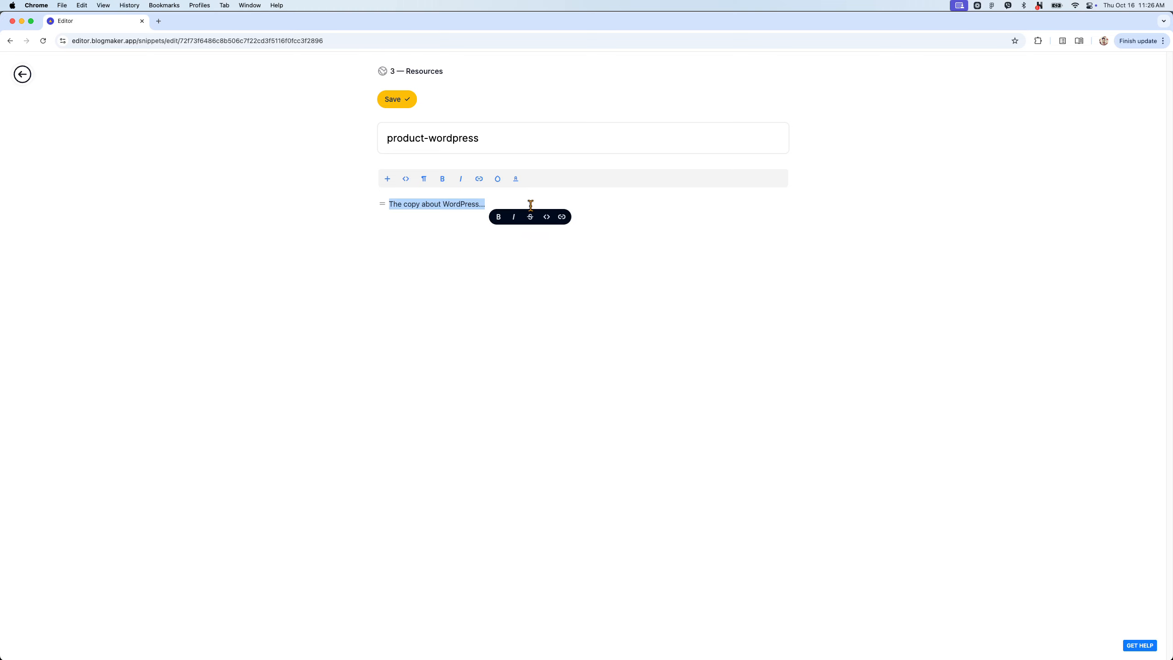
key("super+v")
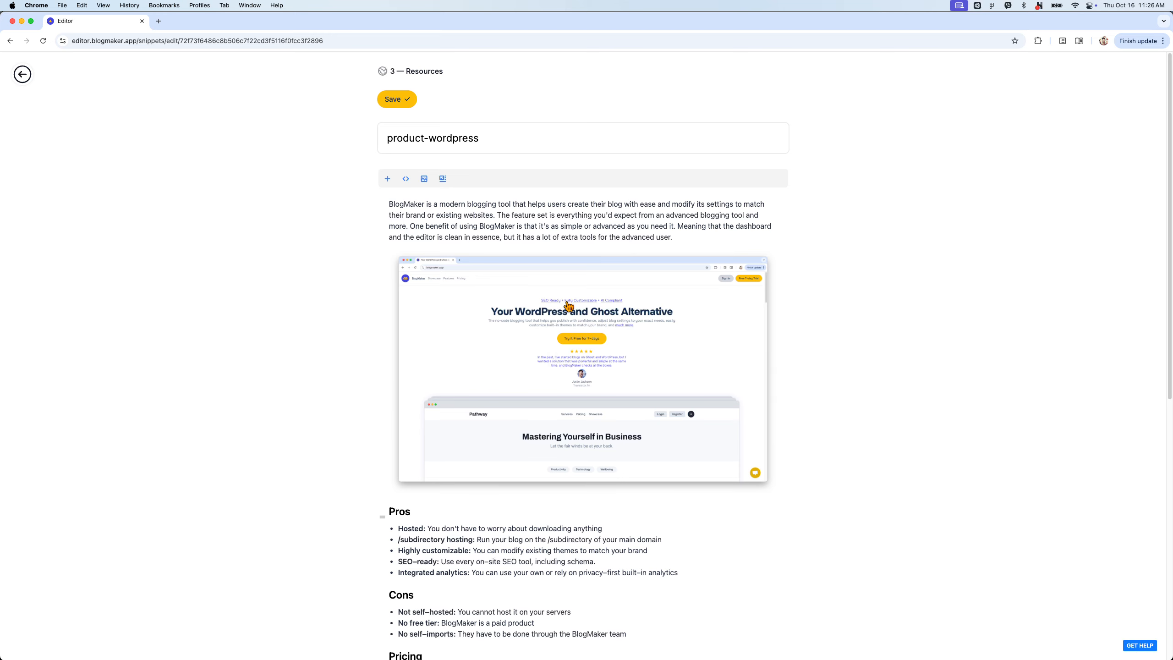
scroll(457, 436, "down", 6)
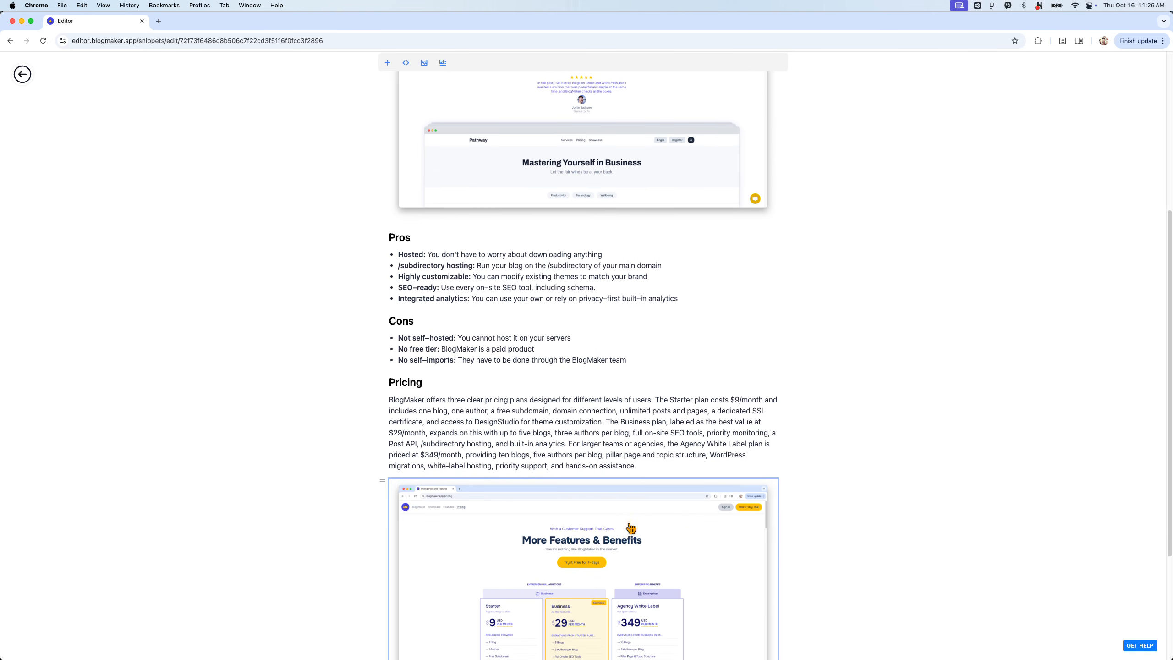
key("BackSpace")
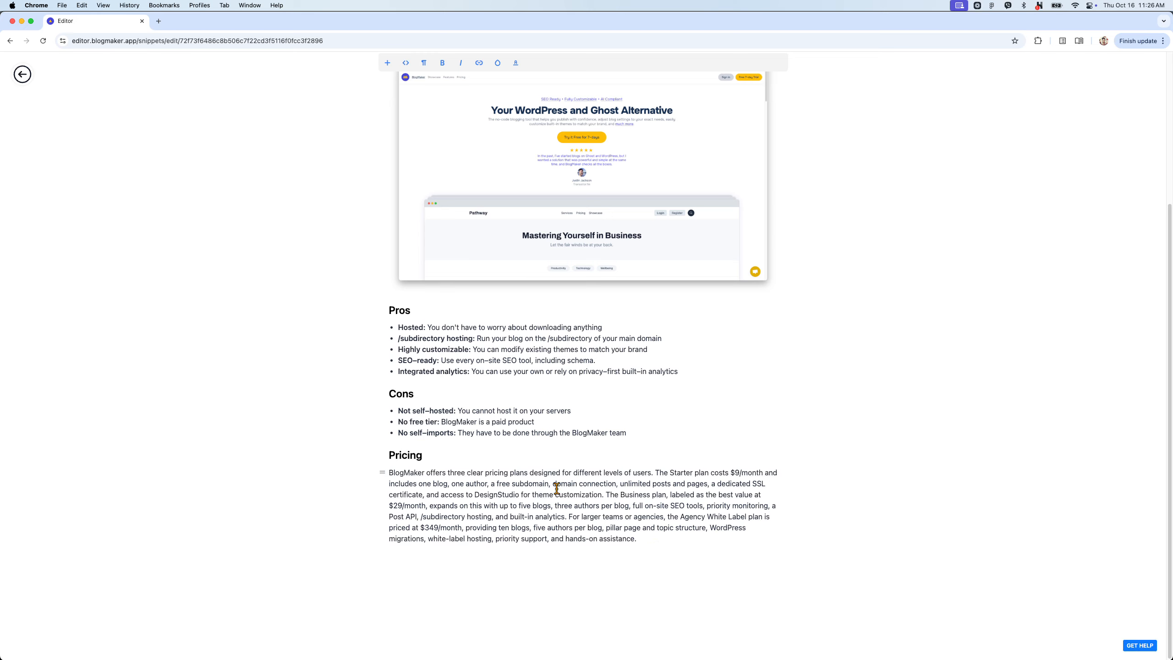
left_click(22, 73)
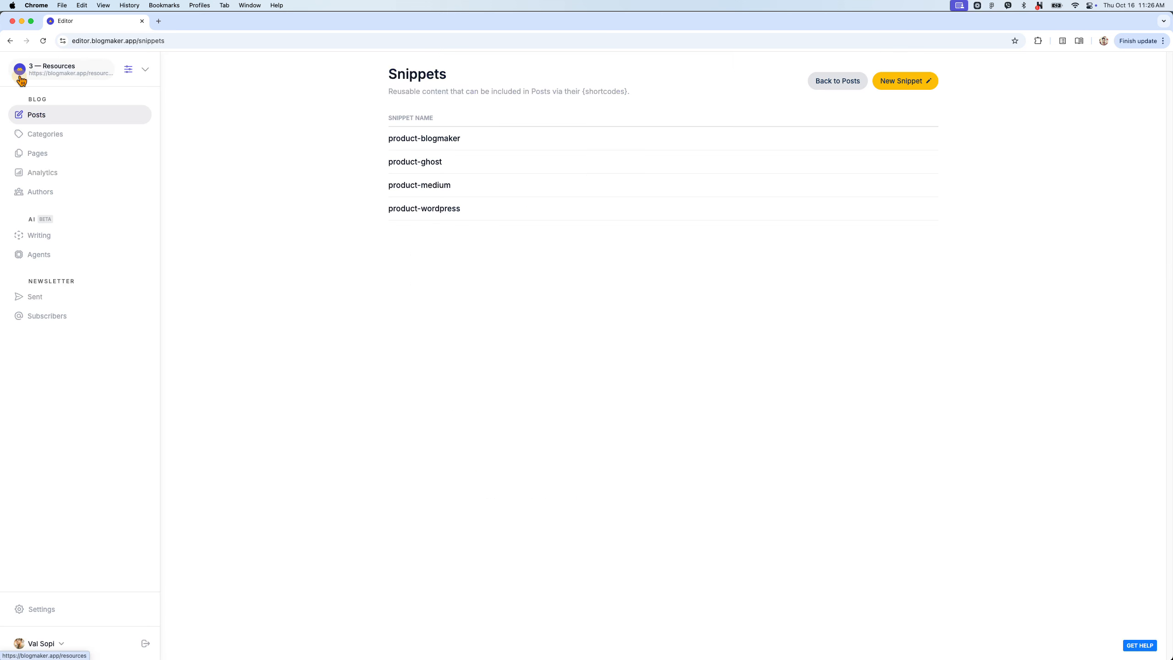
Open the live page of the Medium Alternatives post in a new browser tab.
left_click(57, 114)
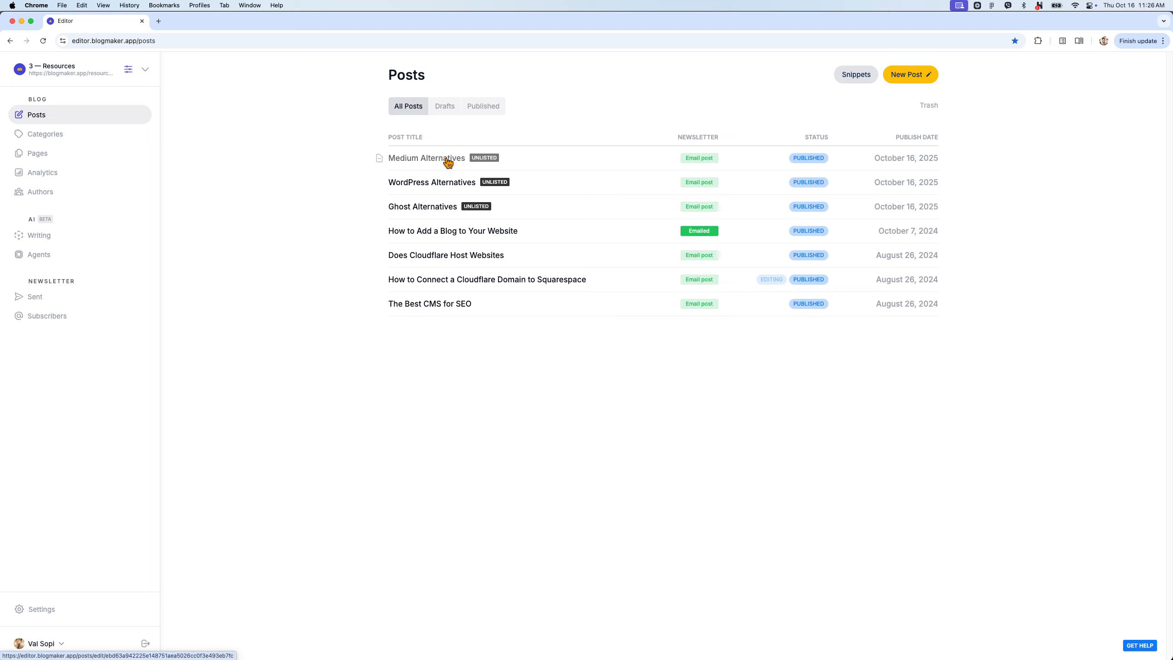
left_click(419, 159)
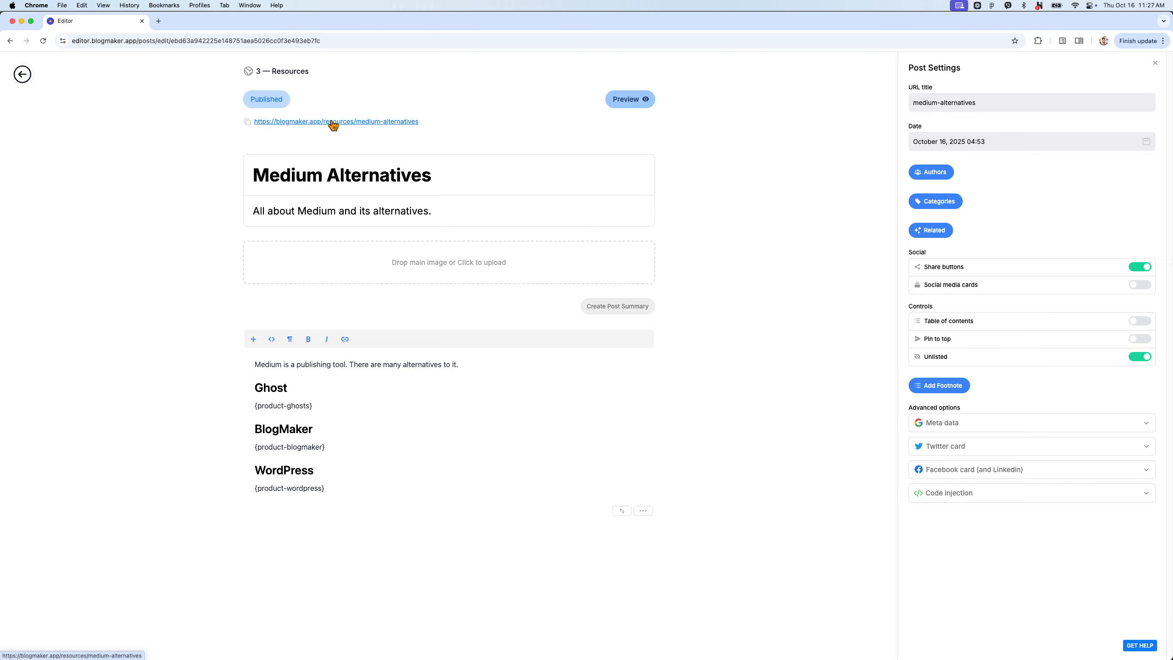
left_click(334, 122, "super")
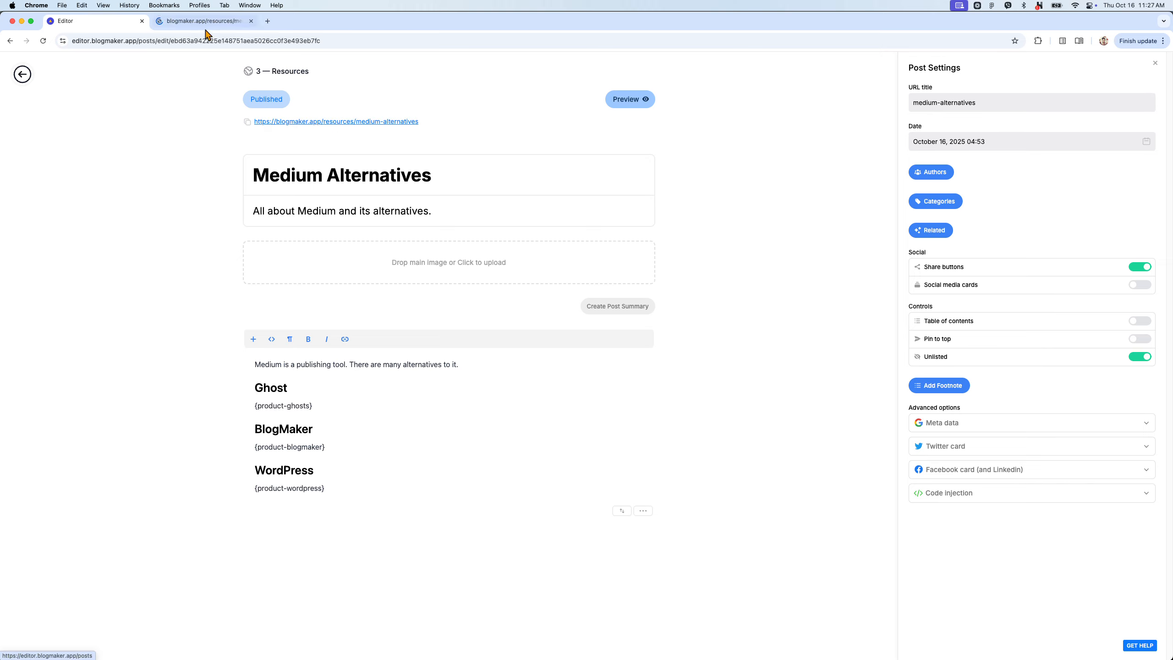
Correct the Ghost shortcode in the Medium Alternatives post to {product-ghost}, publish the changes, and check the live page.
left_click(208, 22)
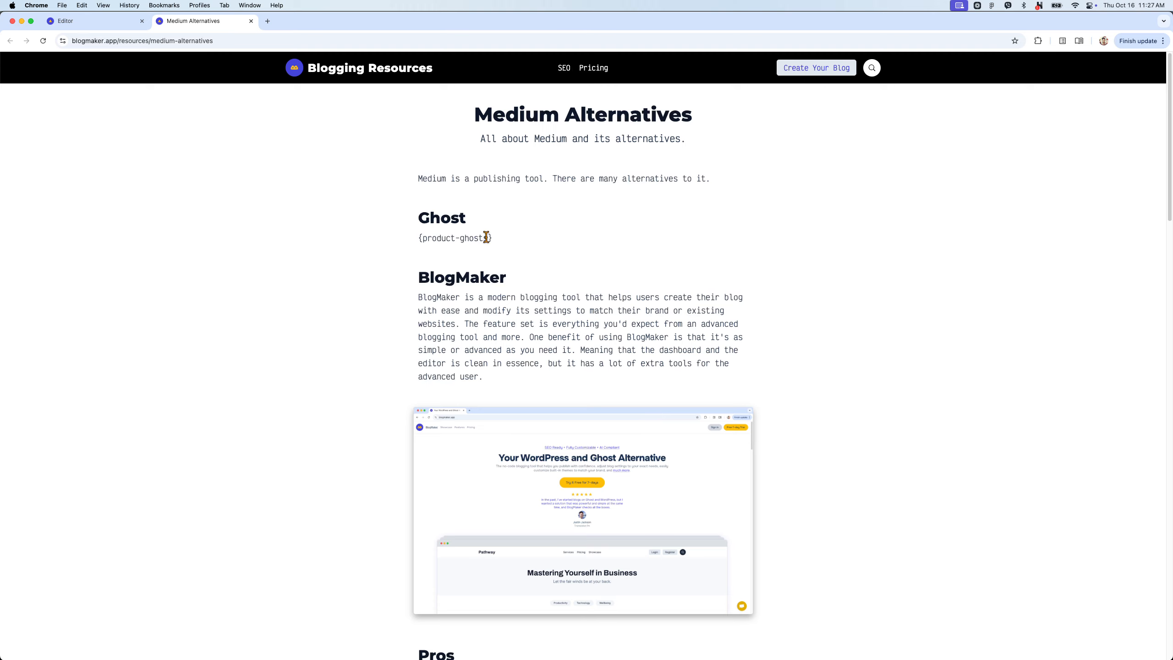
left_click(86, 21)
left_click(309, 408)
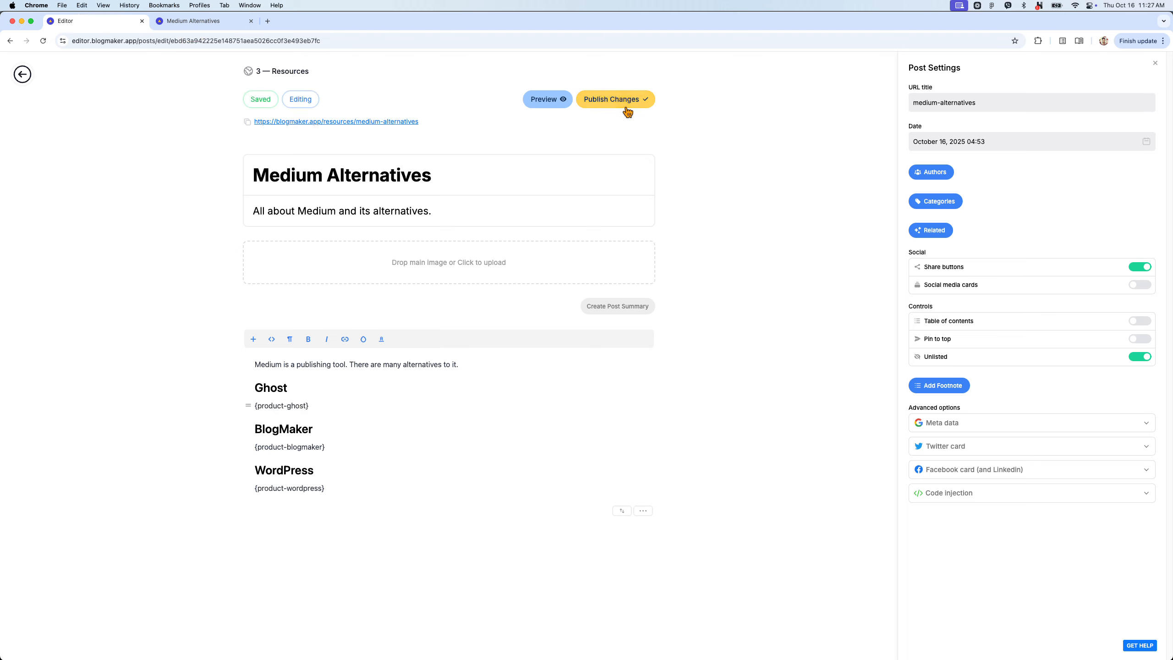
left_click(621, 99)
left_click(172, 21)
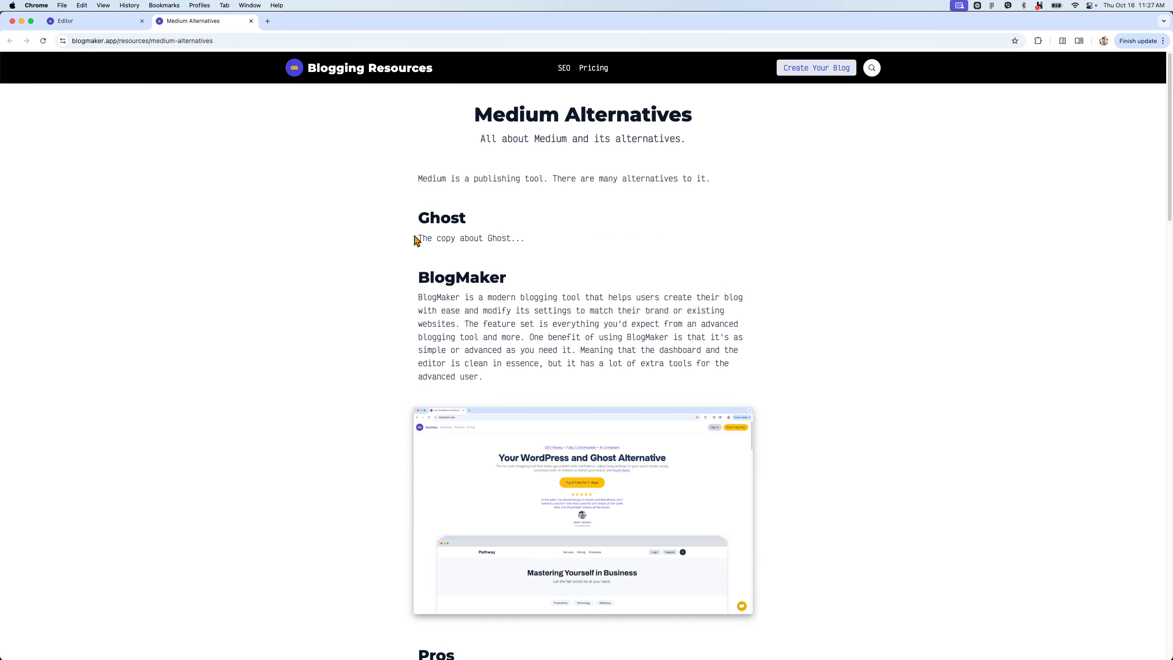
Add placeholder lines for Pricing, "This is Ghost's pricing...", Pros and Cons to the product-ghost snippet, format Pricing as a heading, and save.
left_click(88, 21)
left_click(20, 72)
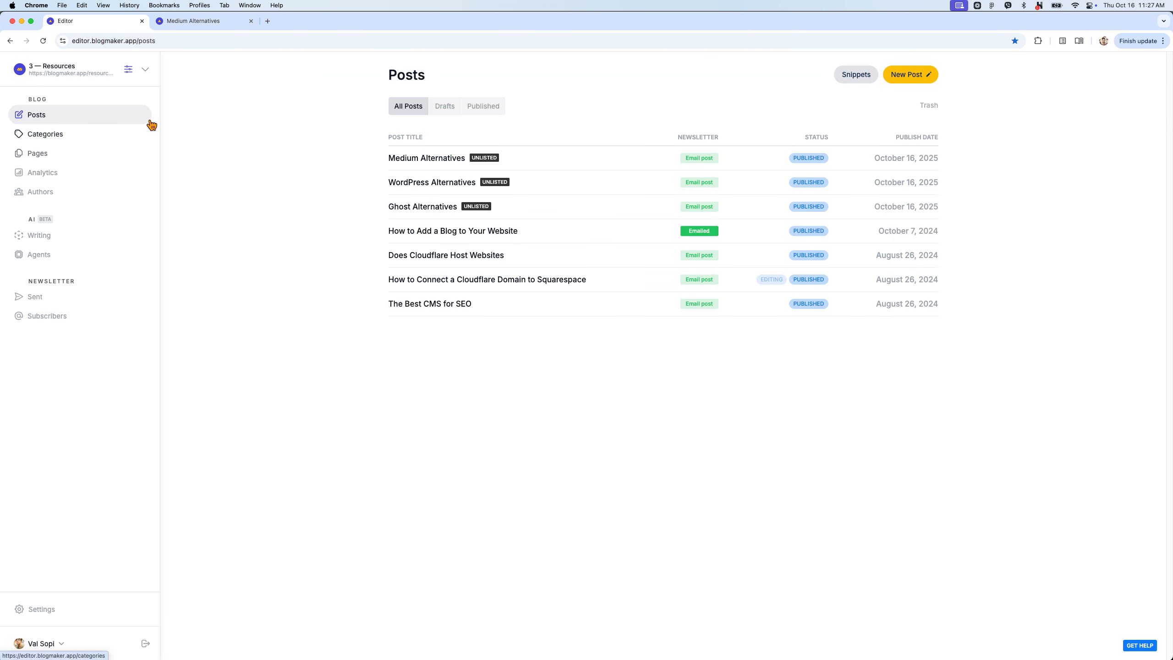
left_click(858, 77)
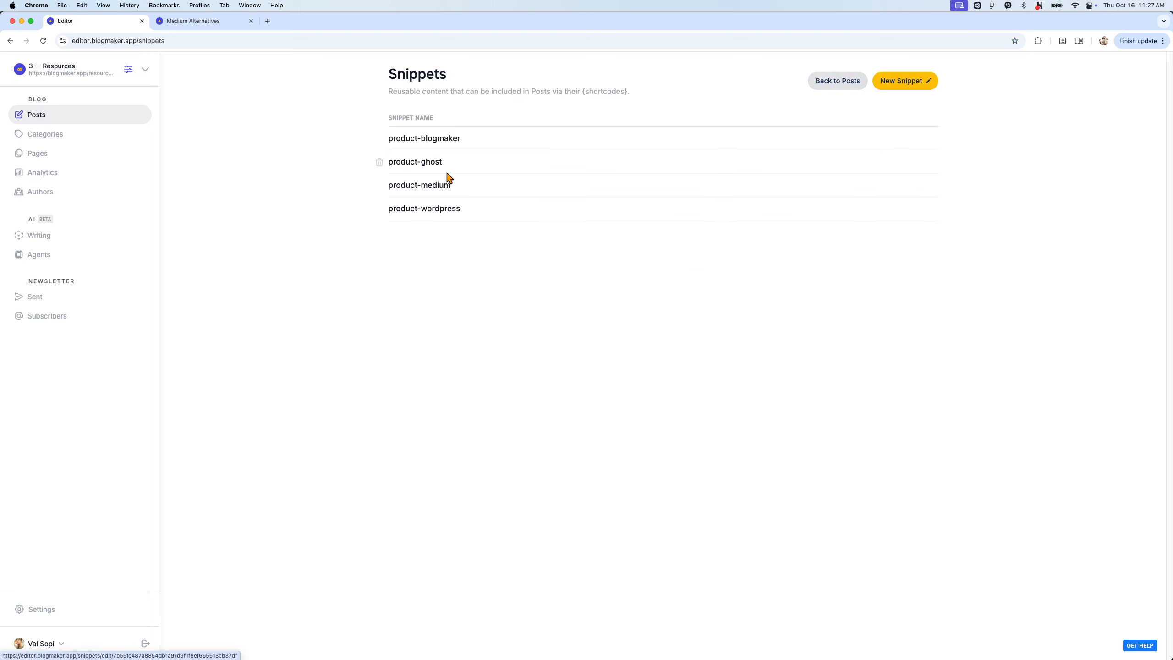
left_click(411, 162)
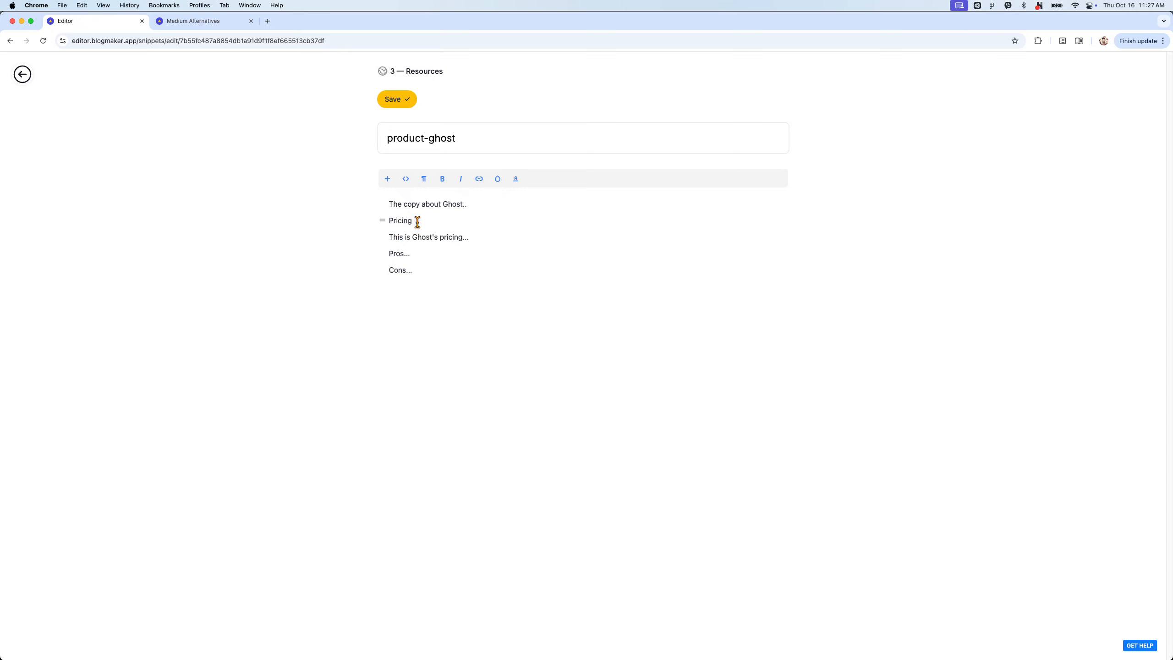
key("super+alt+2")
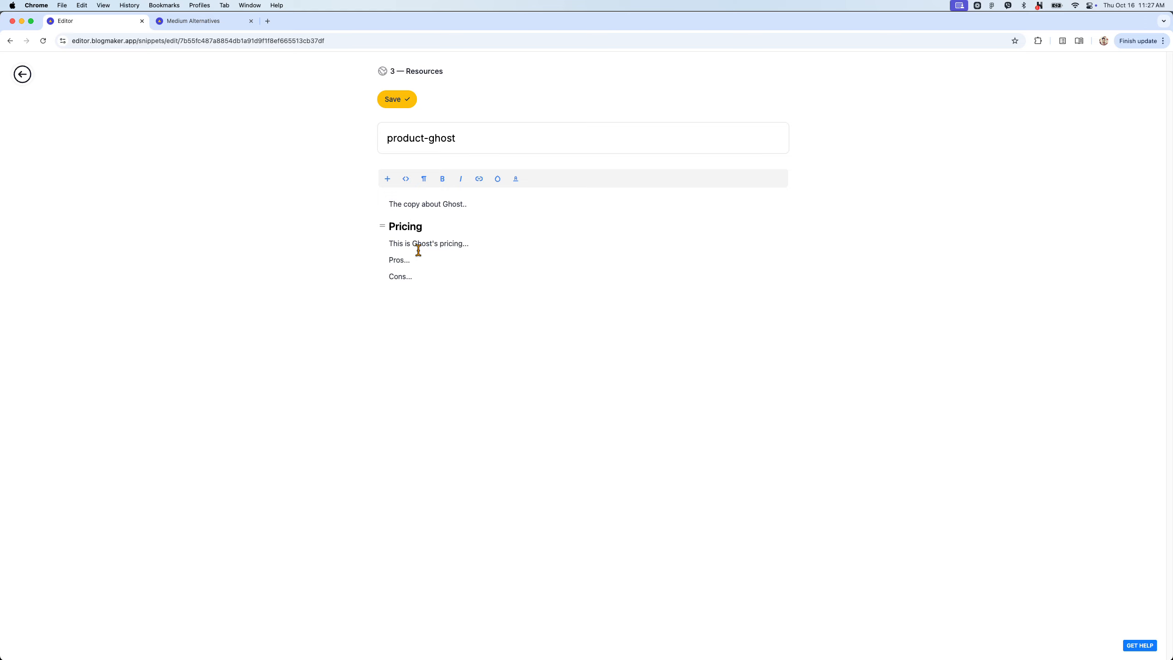
left_click(396, 99)
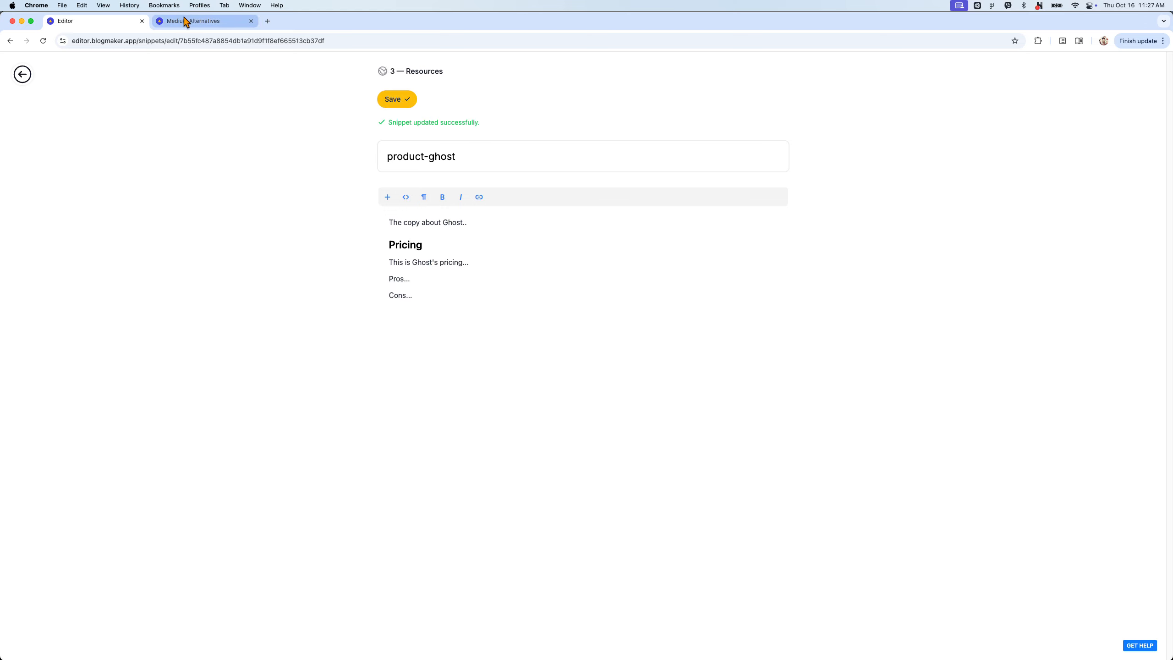
Reload the live Medium Alternatives page and examine the Ghost section and the other product sections filled by snippets.
left_click(187, 21)
key("super+r")
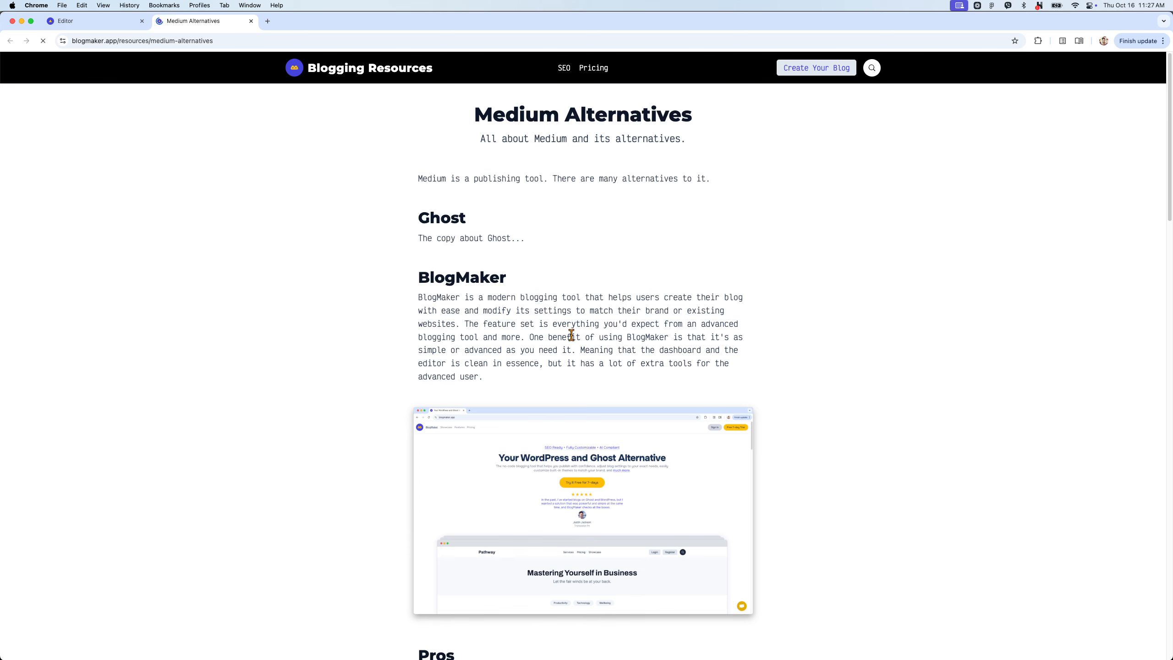
mouse_move(419, 238)
left_mouse_down()
mouse_move(493, 346)
mouse_move(464, 340)
mouse_move(417, 241)
left_mouse_up()
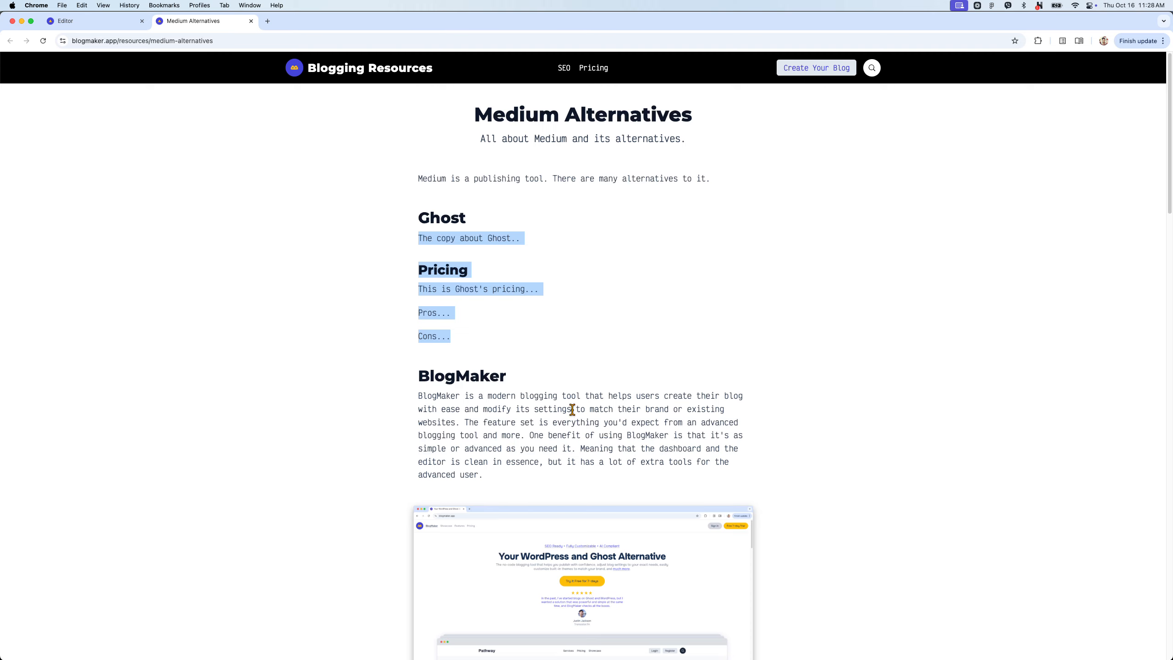
left_click(457, 337)
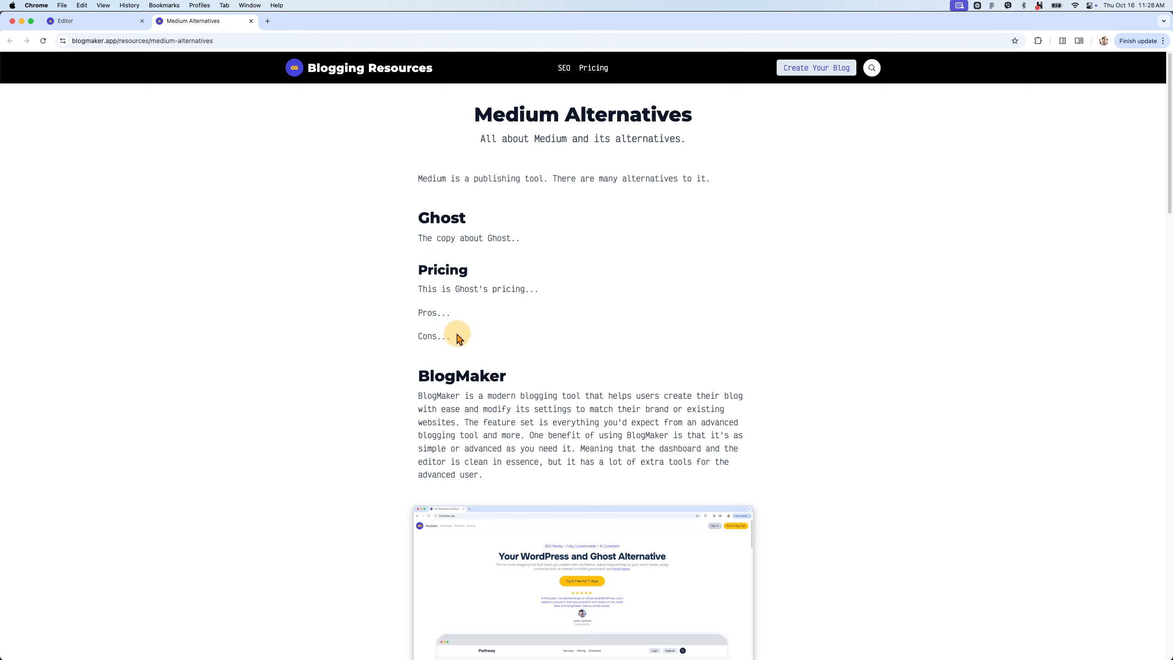
scroll(434, 308, "down", 10)
scroll(444, 310, "down", 10)
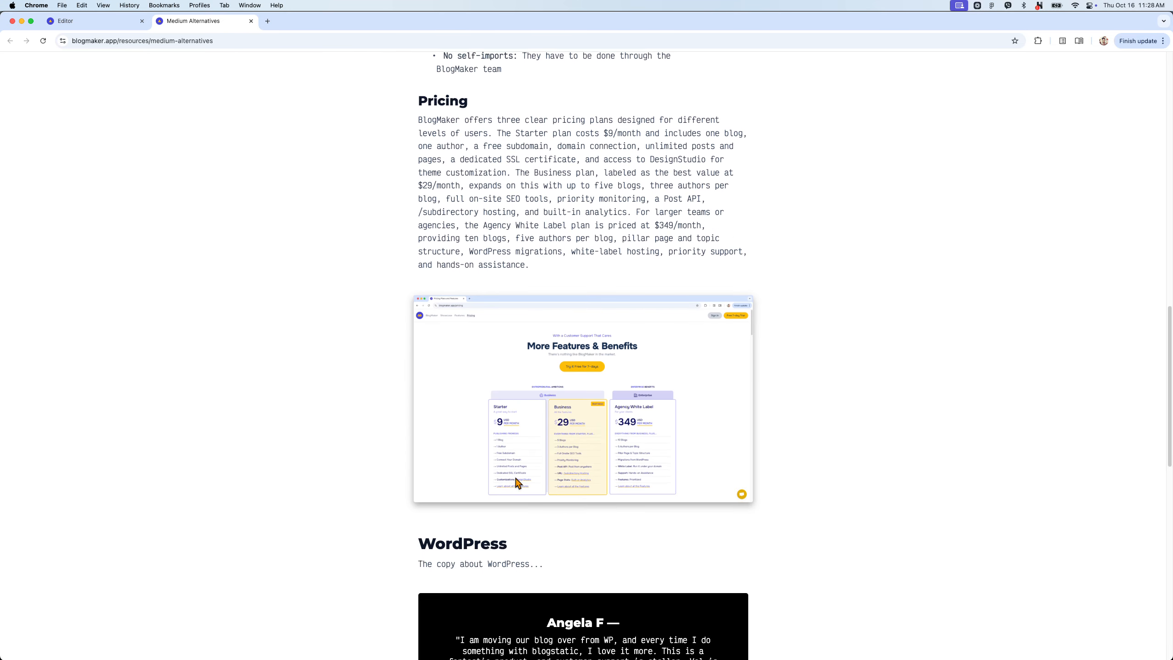
scroll(517, 481, "up", 18)
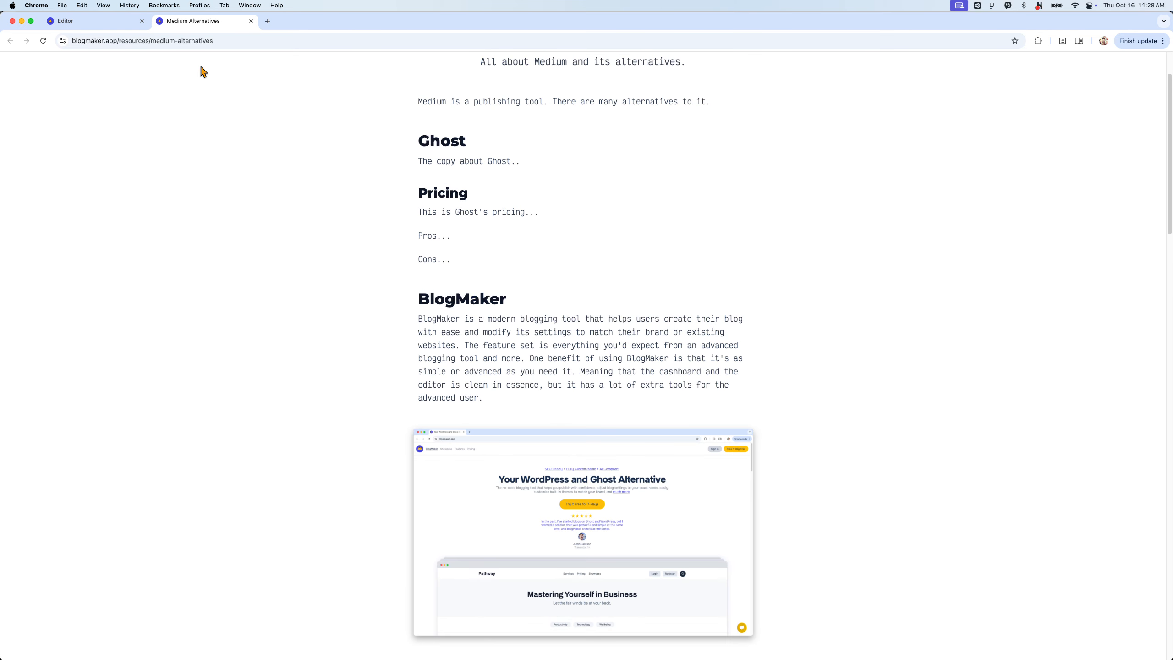
Rename the product-blogmaker snippet to product-snippet-blogmaker and save it.
left_click(105, 23)
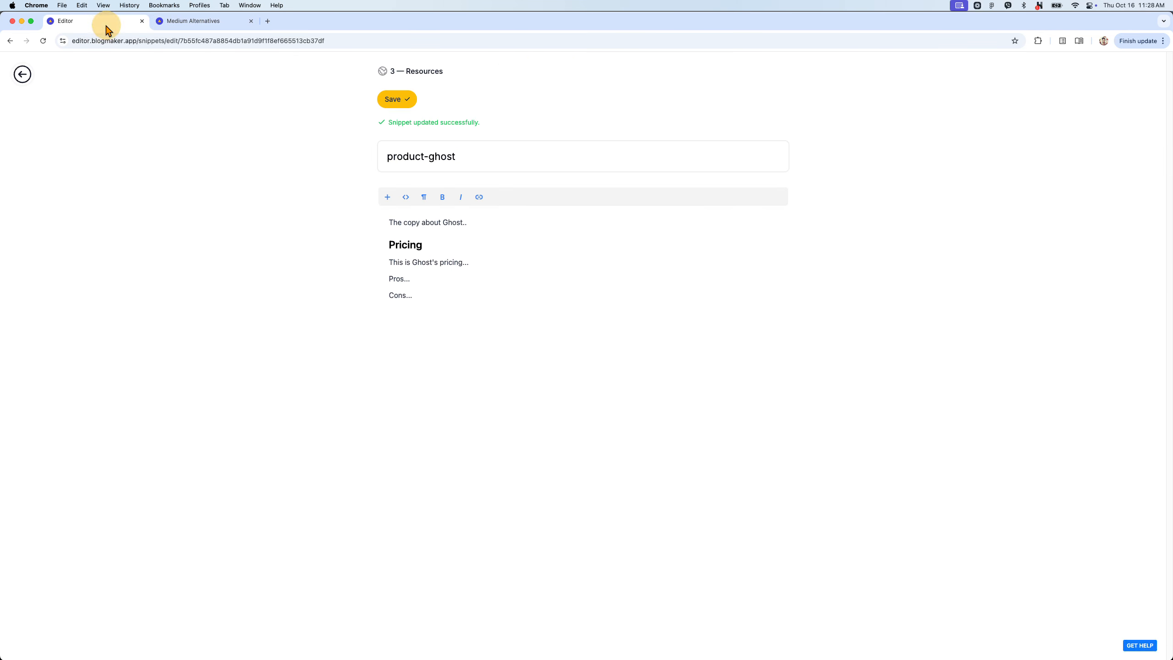
left_click(25, 76)
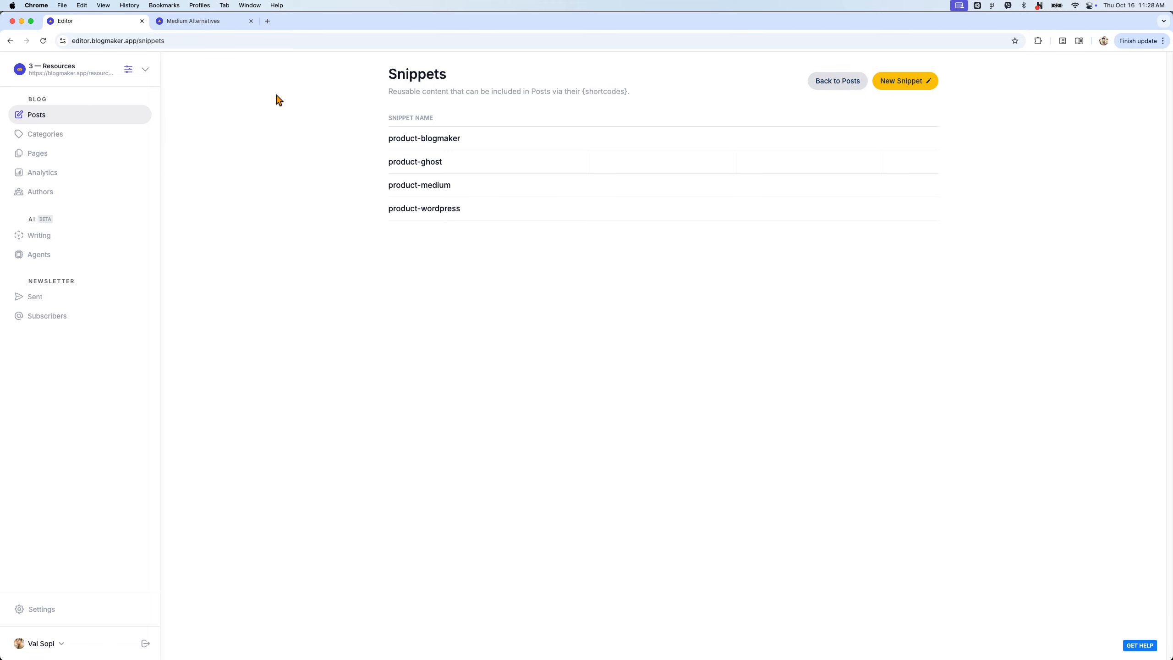
left_click(855, 82)
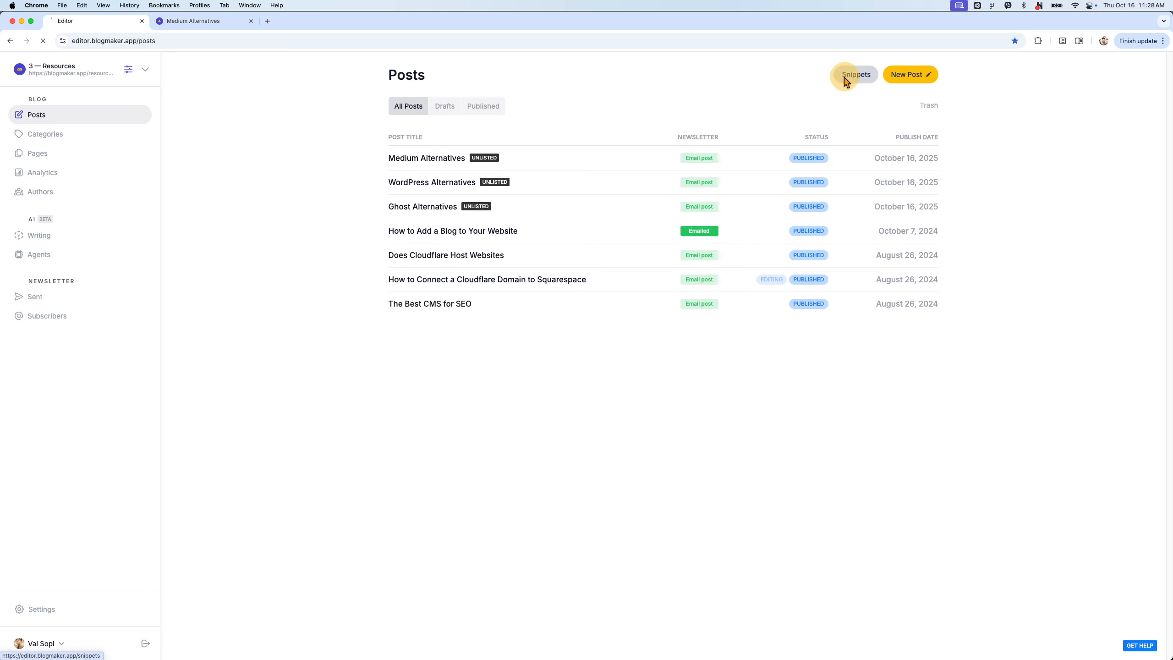
left_click(843, 76)
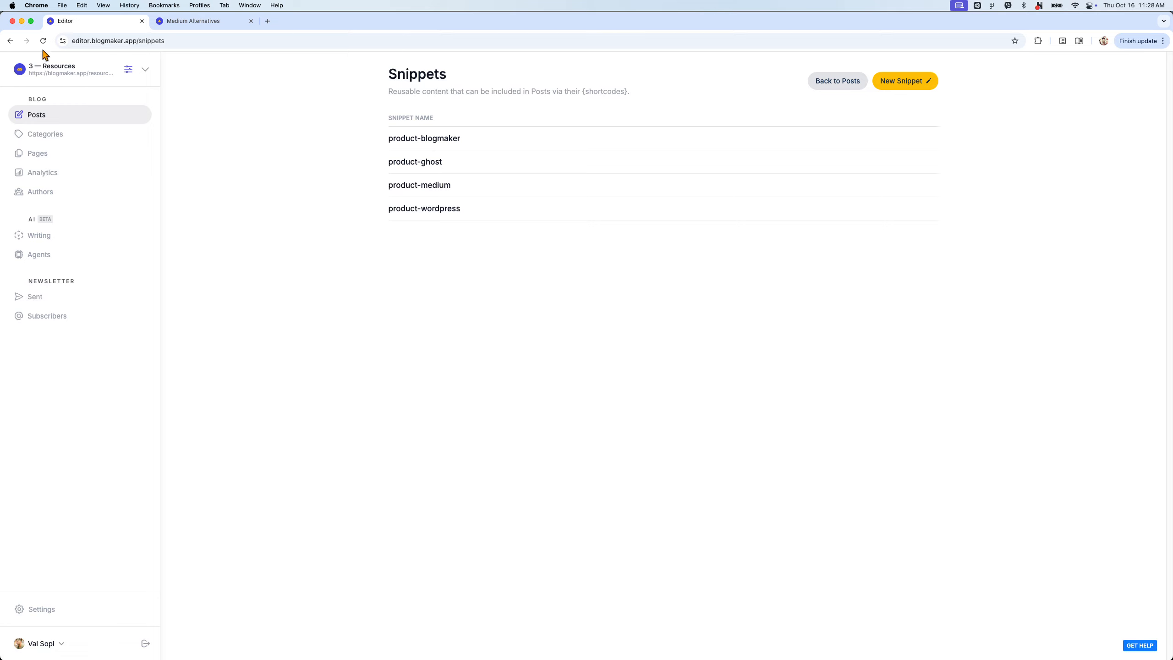
left_click(452, 141)
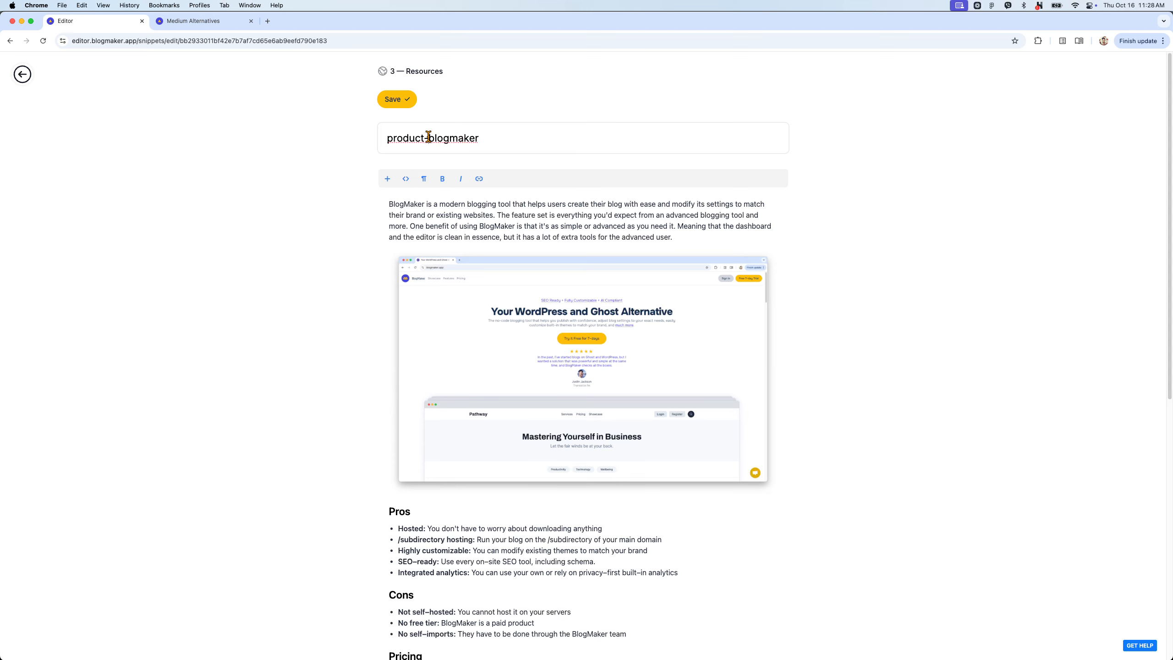
left_click(428, 137)
type("snippet-")
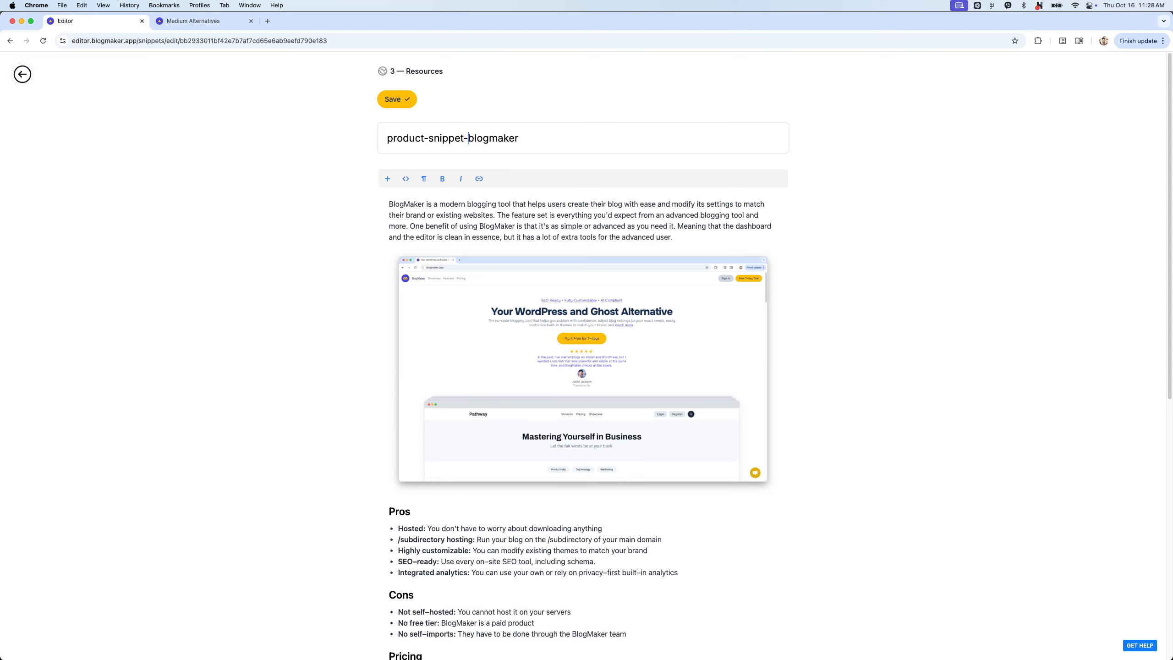
left_click(395, 98)
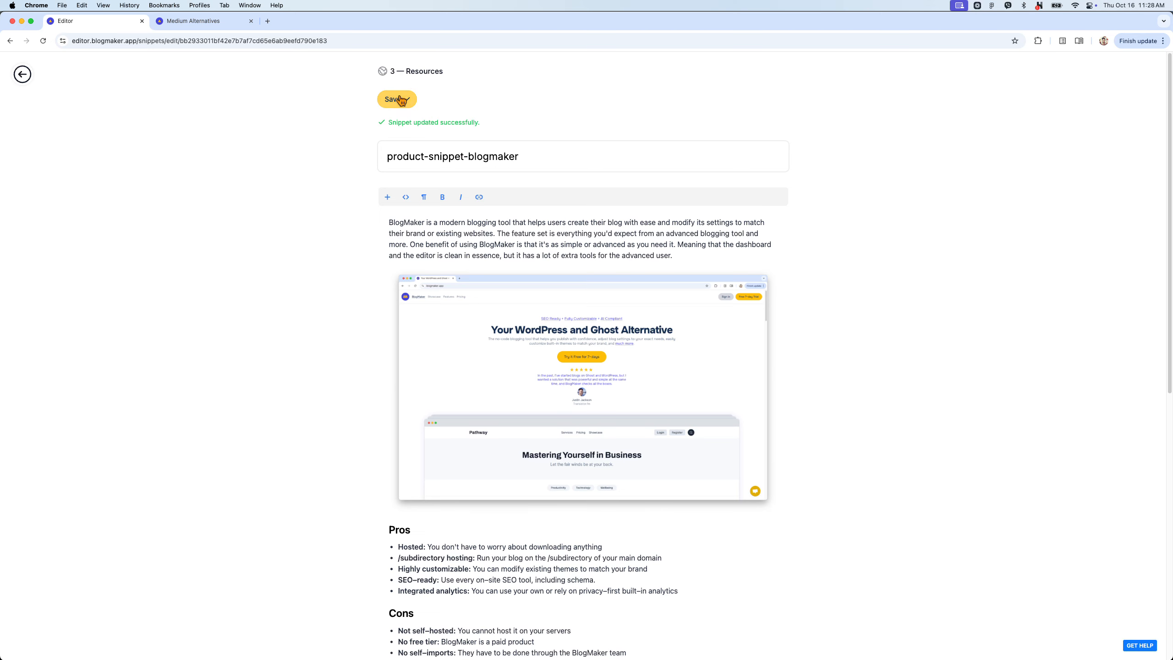
Open the Medium Alternatives post in the editor and inspect the shortcode under the BlogMaker heading.
left_click(22, 74)
left_click(49, 118)
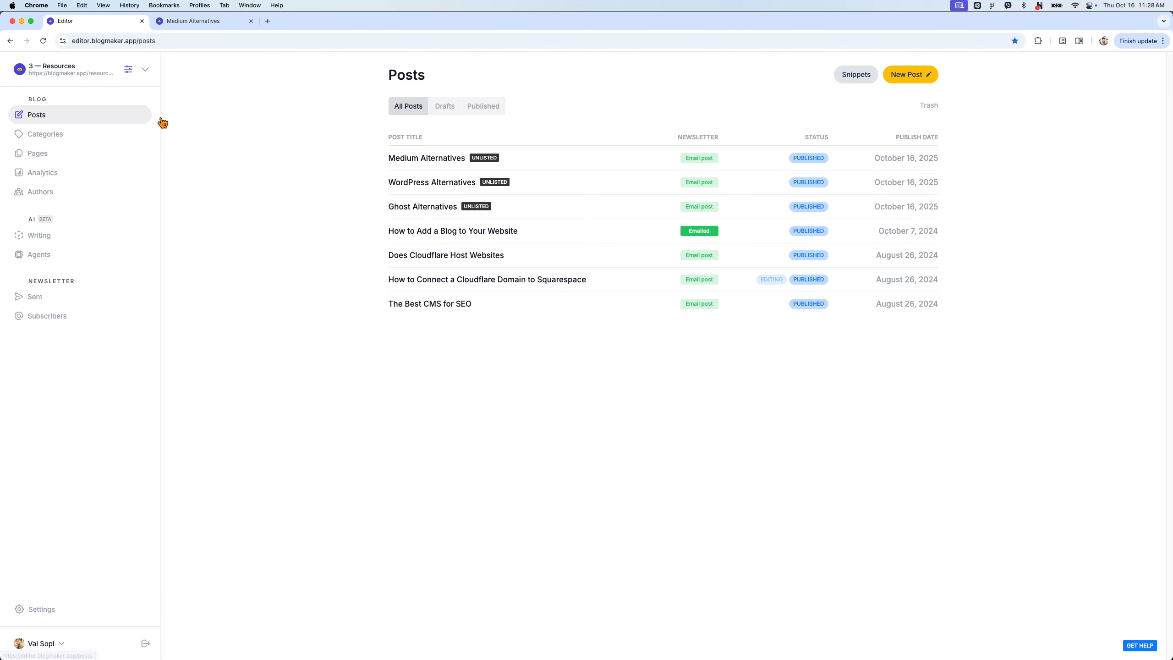
left_click(419, 160)
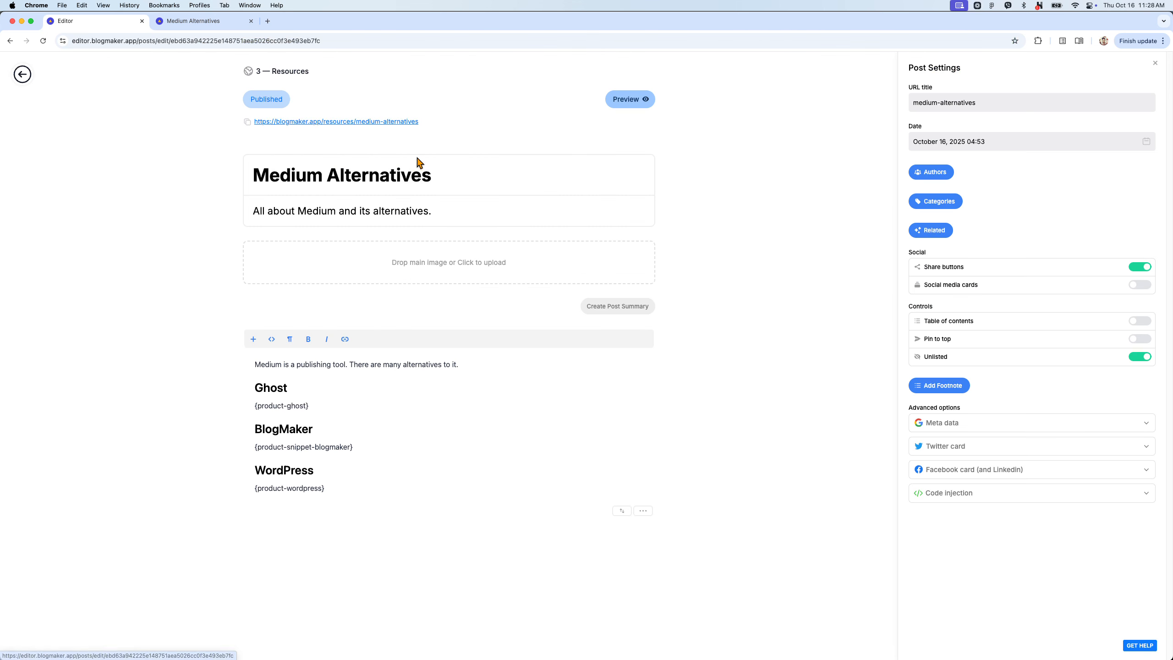
mouse_move(258, 446)
left_mouse_down()
mouse_move(361, 448)
mouse_move(265, 448)
left_mouse_up()
left_click(361, 448)
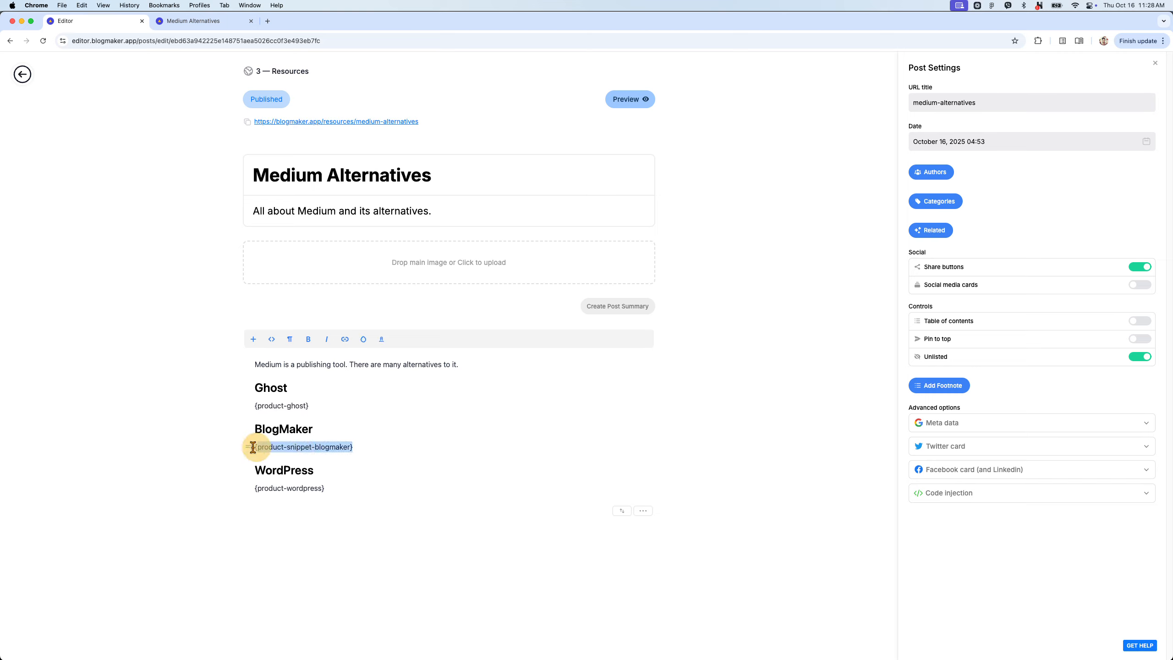
left_click(286, 446)
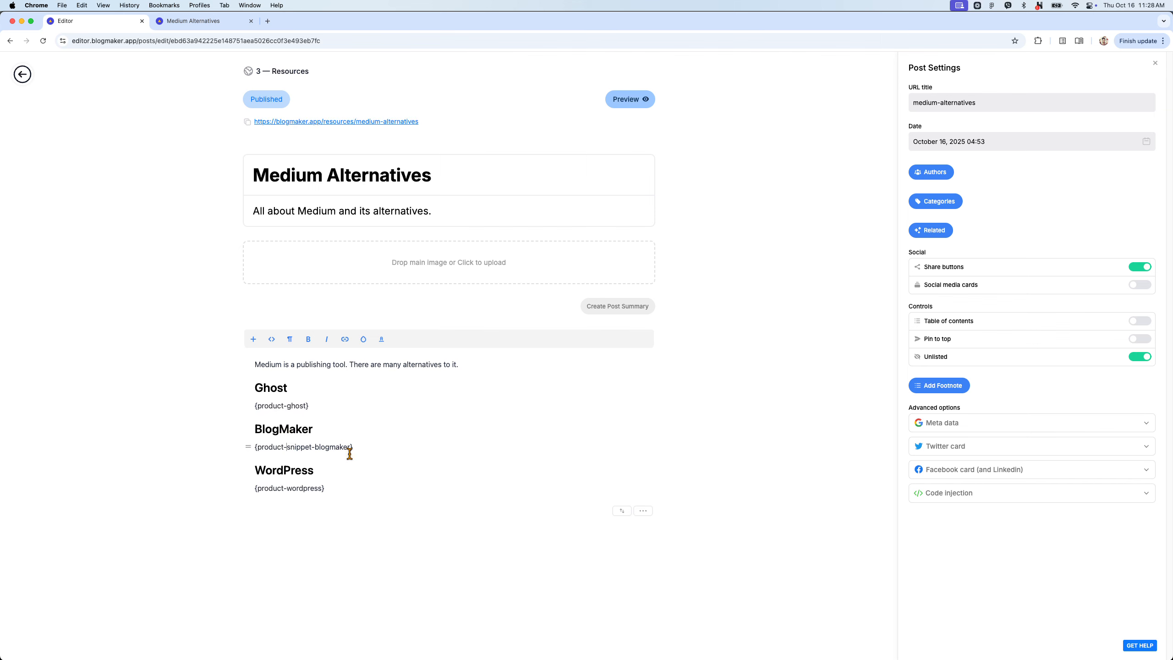
Reload the live Medium Alternatives page to check its BlogMaker section, and return to the editor's post list.
left_click(221, 21)
left_click(361, 167)
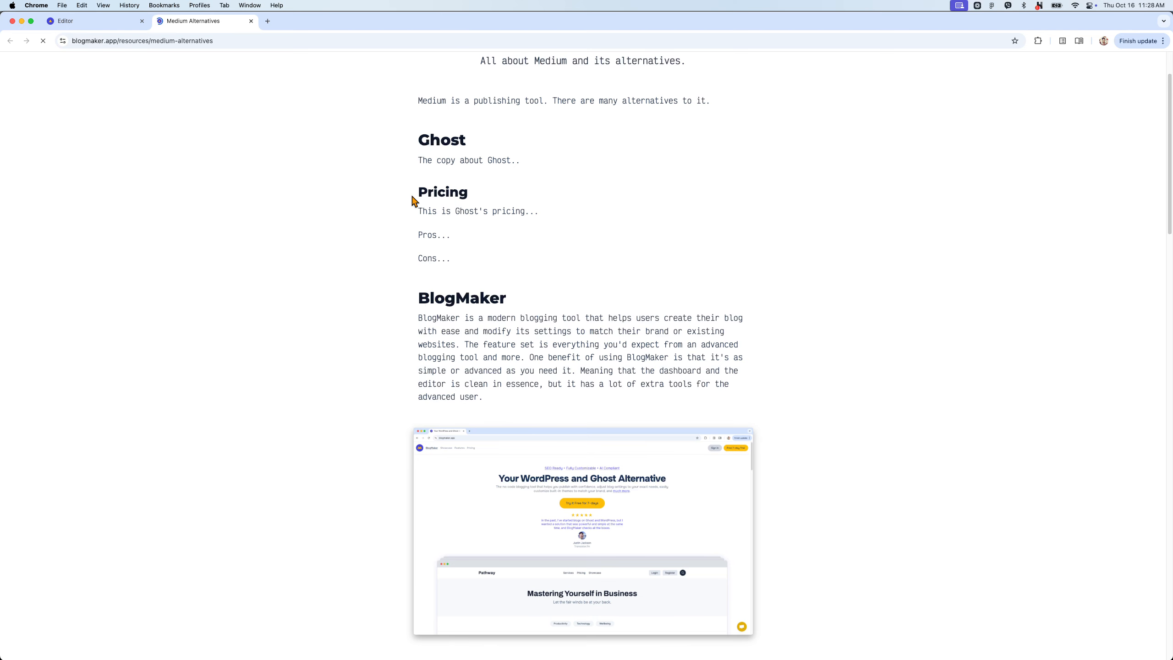
left_click(116, 23)
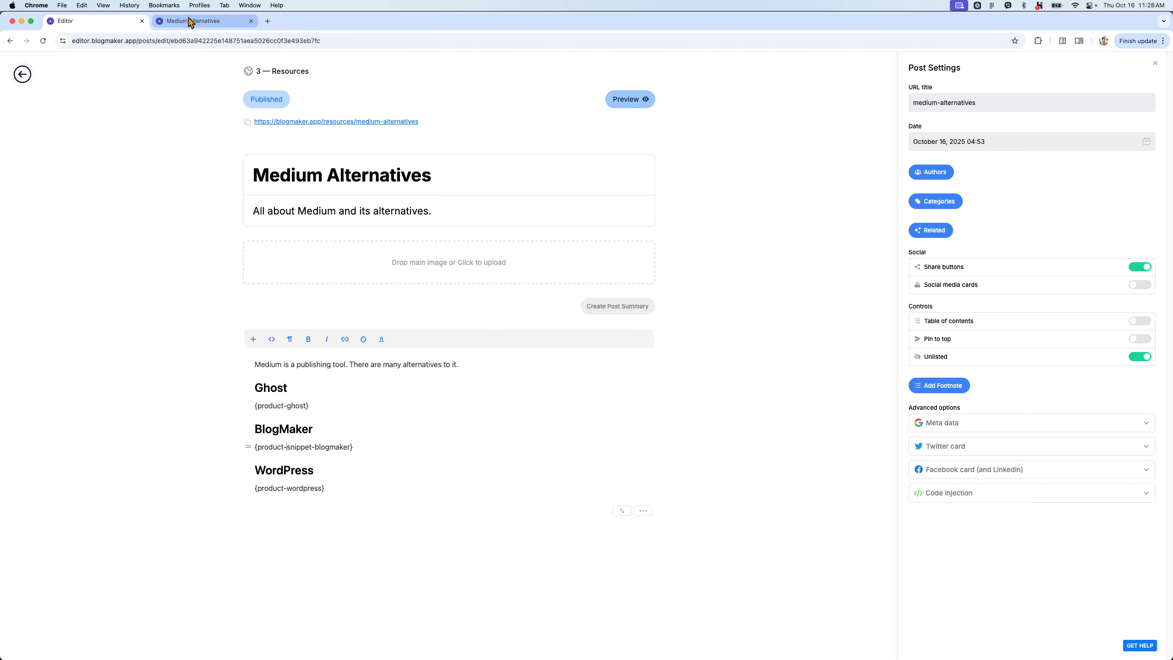
left_click(16, 78)
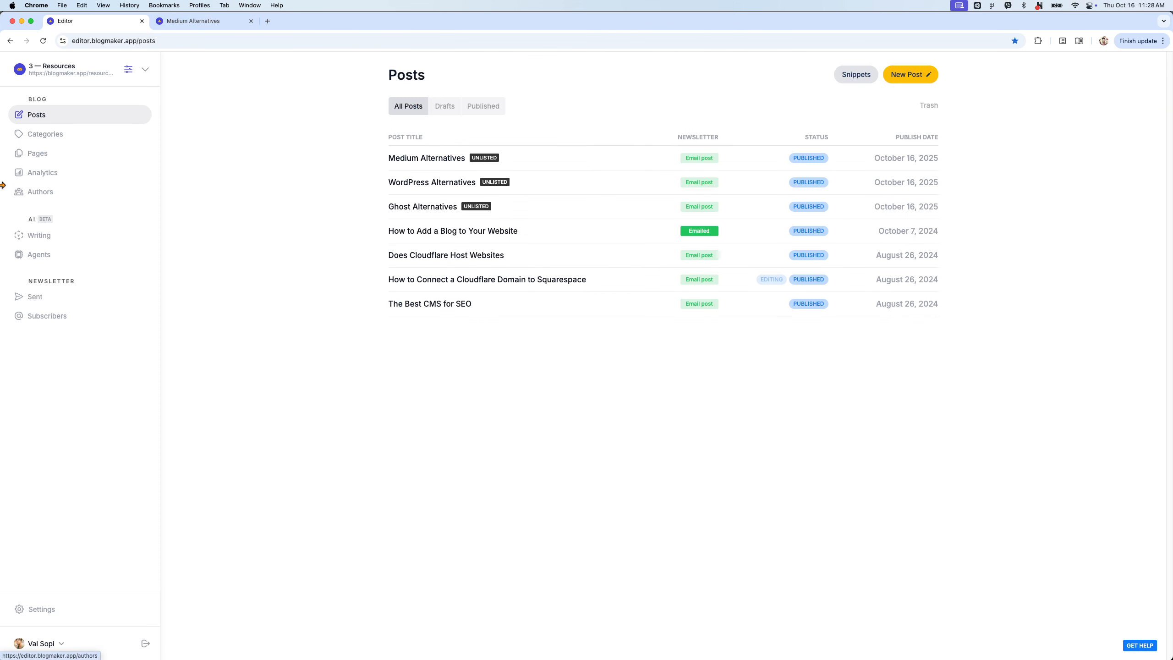